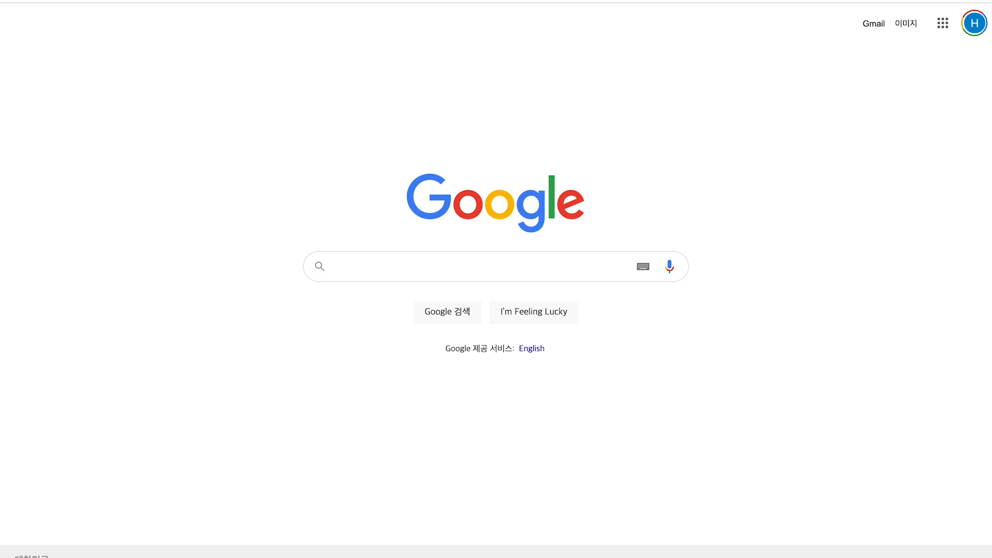
Search Google for "anaconda python" and open the Individual Edition result on the Anaconda site
{"action": "type", "text": "a"}
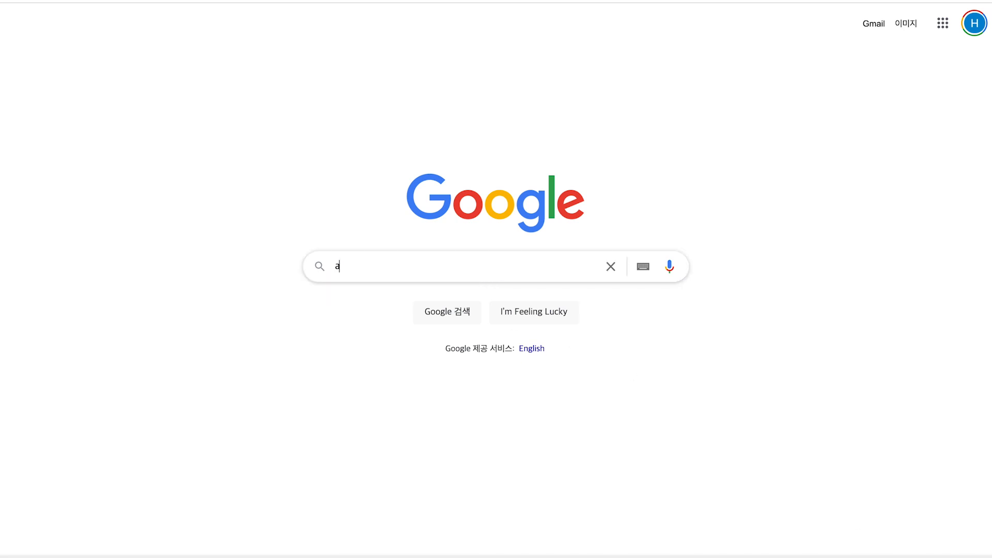
{"action": "type", "text": "naconda python"}
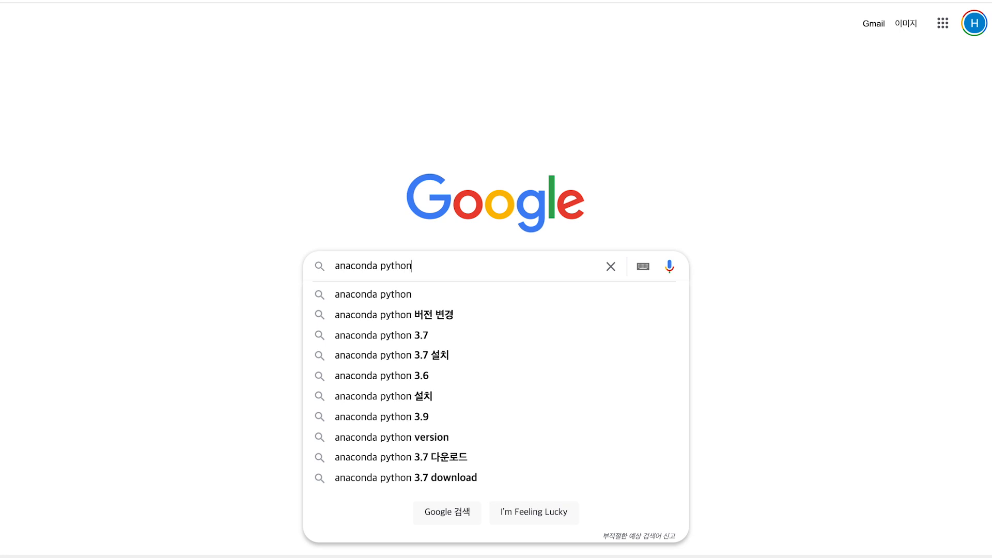
{"action": "key", "text": "Return"}
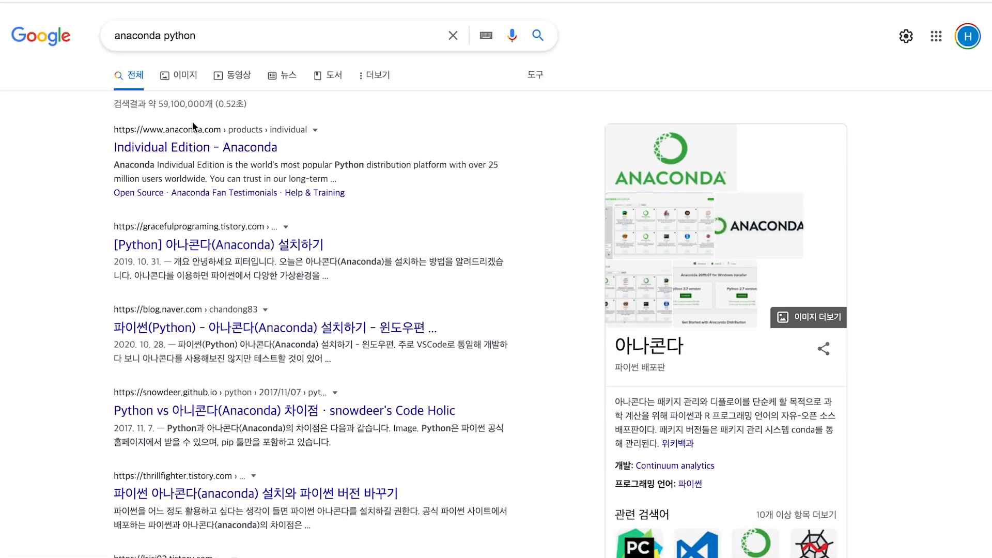
{"action": "left_click", "coordinate": [189, 155]}
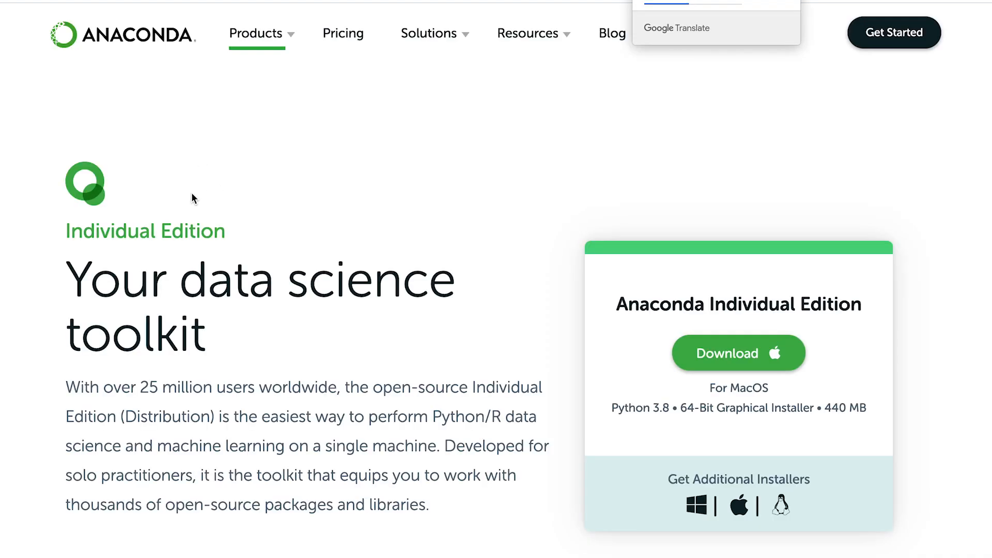
Browse the Anaconda site's product editions and open the Individual Edition page
{"action": "mouse_move", "coordinate": [243, 41]}
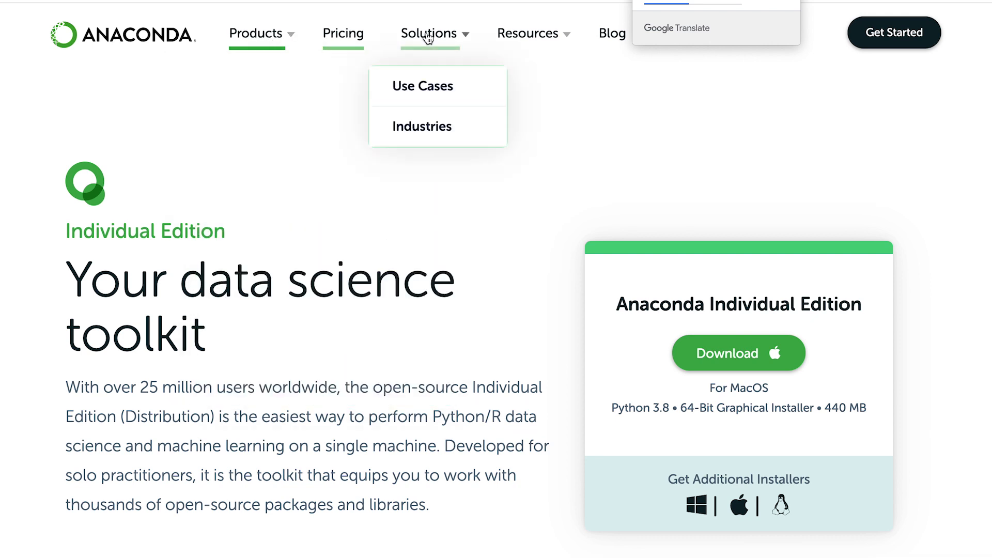
{"action": "mouse_move", "coordinate": [269, 32]}
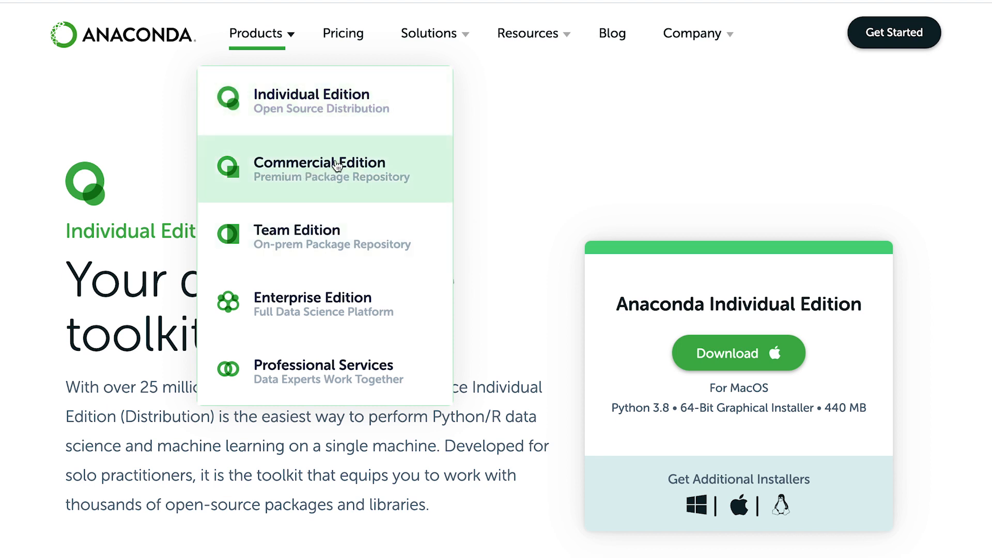
{"action": "left_click", "coordinate": [313, 104]}
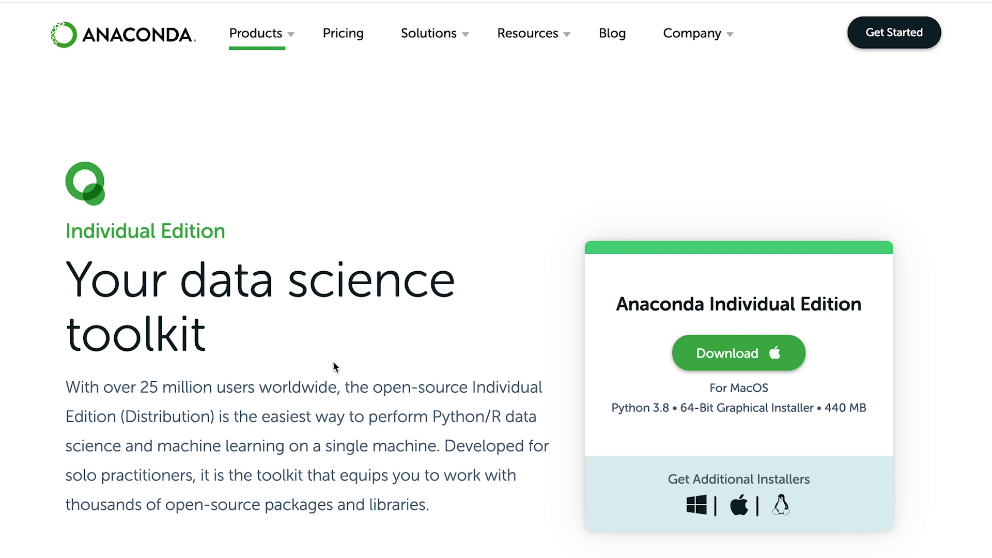
Download the Windows 32-Bit Graphical Installer for Python 3.8 from the additional installers and dismiss the download bar
{"action": "scroll", "coordinate": [334, 365], "scroll_direction": "down", "scroll_amount": 1}
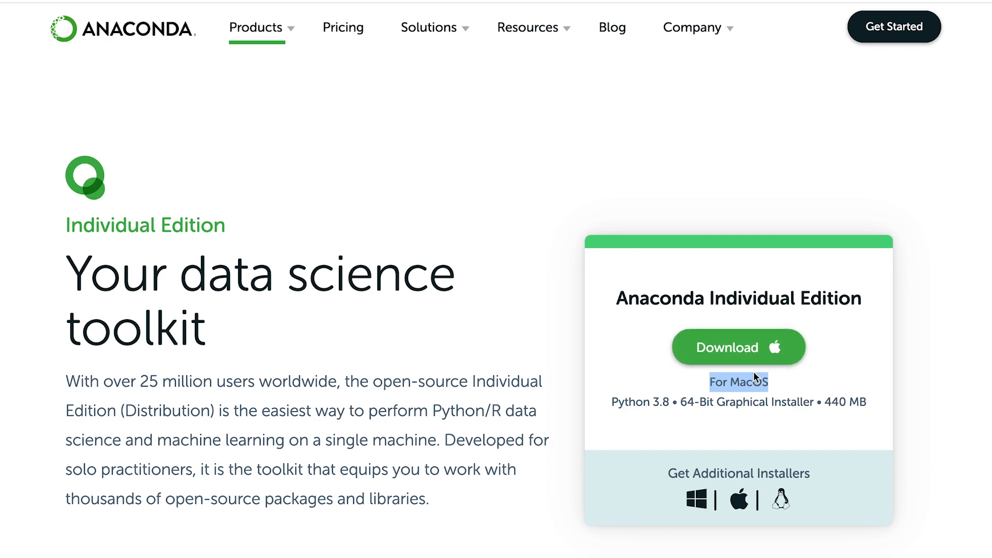
{"action": "left_click", "coordinate": [816, 437]}
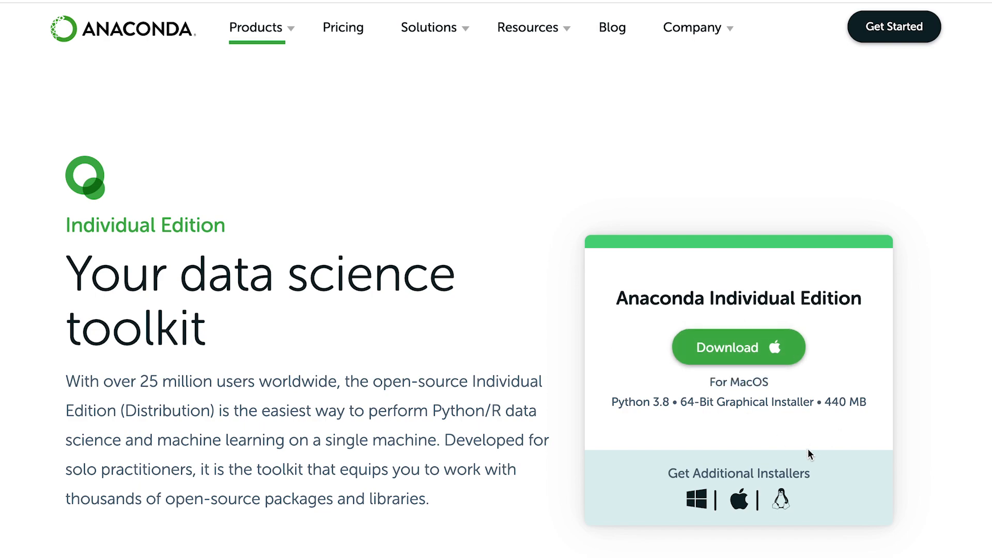
{"action": "left_click", "coordinate": [697, 501]}
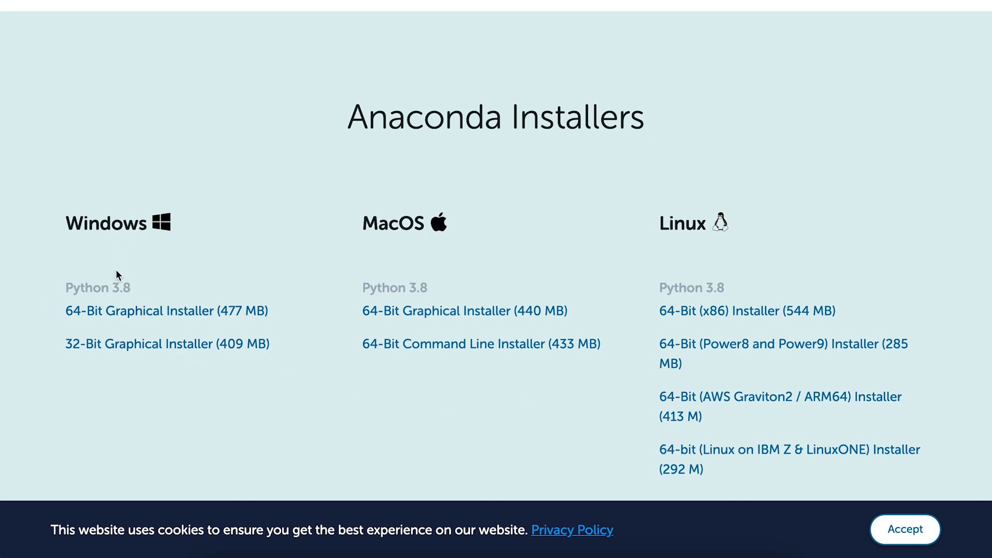
{"action": "double_click", "coordinate": [66, 216]}
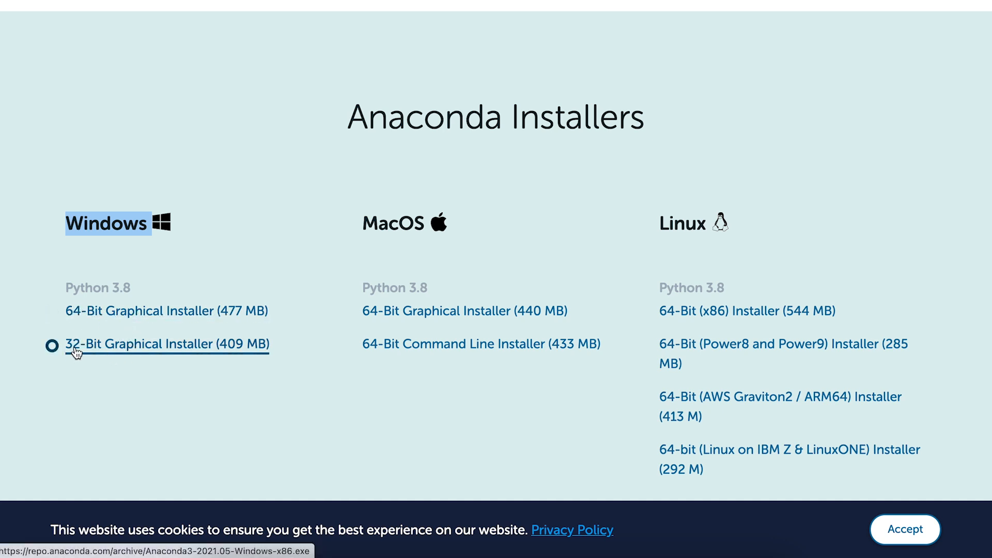
{"action": "left_click", "coordinate": [147, 347]}
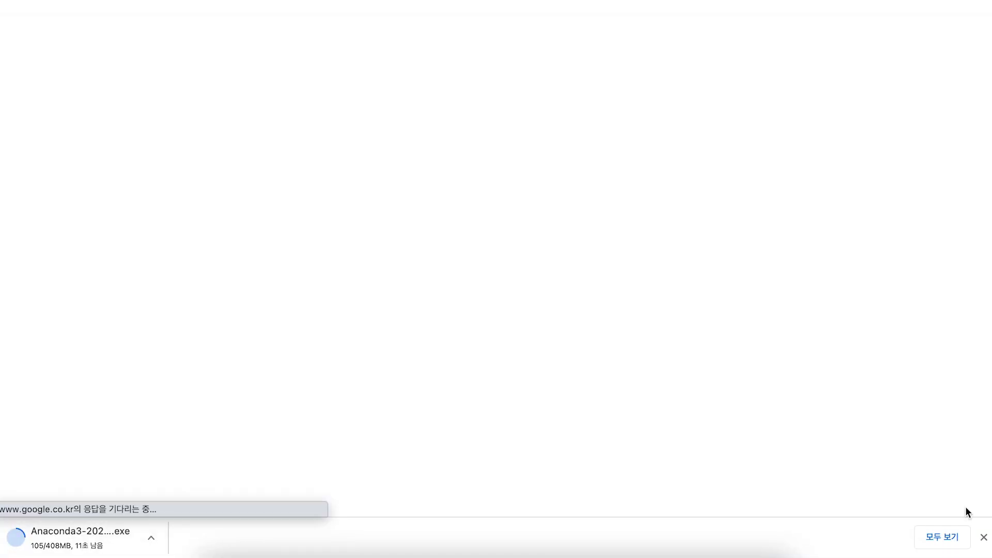
{"action": "left_click", "coordinate": [984, 537]}
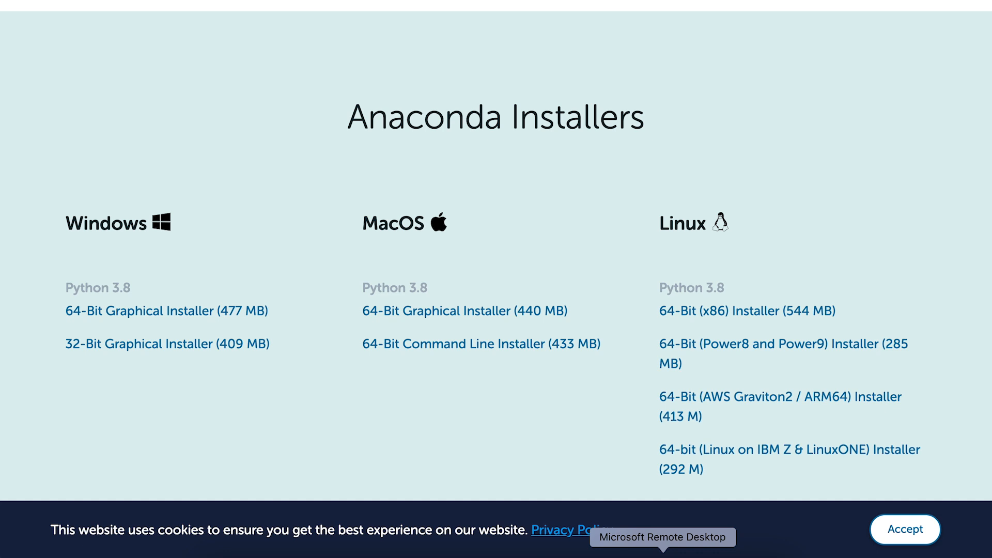
Launch Microsoft Remote Desktop and connect to the Win10 PC
{"action": "key", "text": "super+space"}
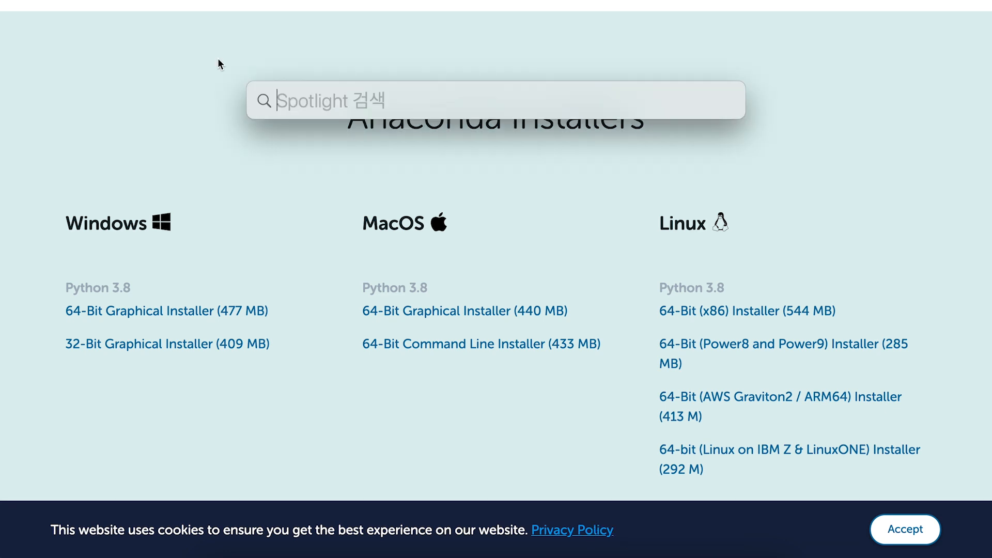
{"action": "type", "text": "rem"}
{"action": "key", "text": "Return"}
{"action": "key", "text": "Return"}
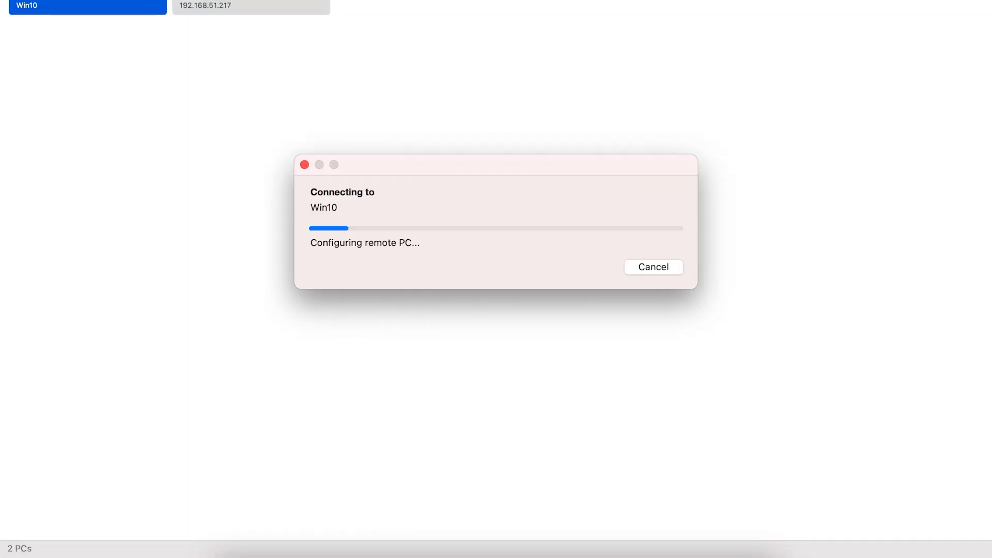
{"action": "left_click", "coordinate": [669, 267]}
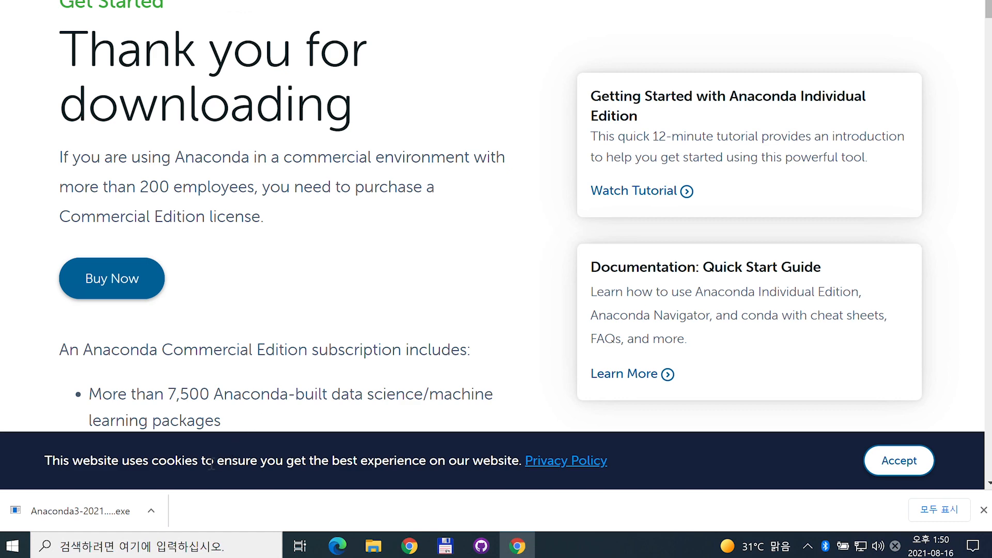
Leave the Anaconda thank-you page for the Windows desktop and open the Downloads folder in File Explorer
{"action": "scroll", "coordinate": [205, 277], "scroll_direction": "down", "scroll_amount": 7}
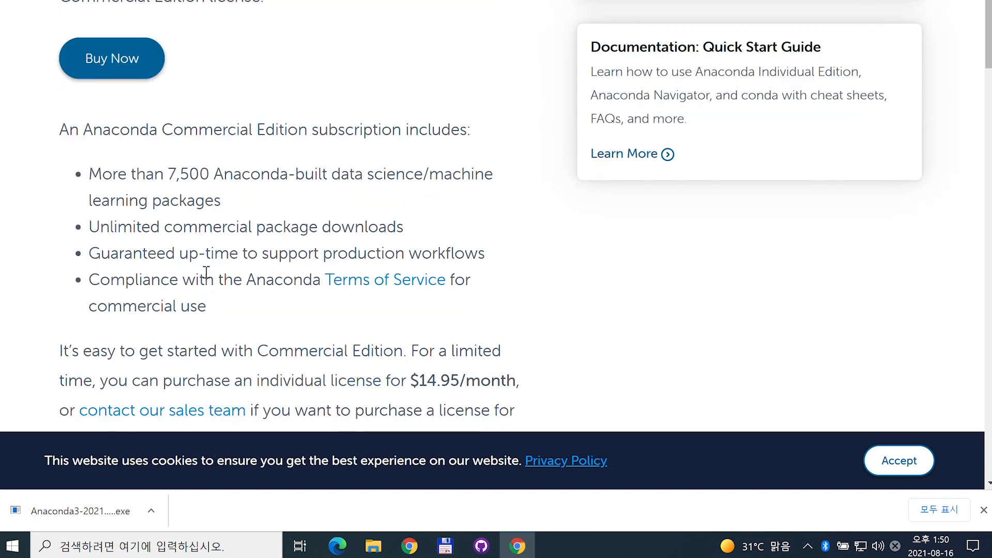
{"action": "scroll", "coordinate": [206, 272], "scroll_direction": "up", "scroll_amount": 7}
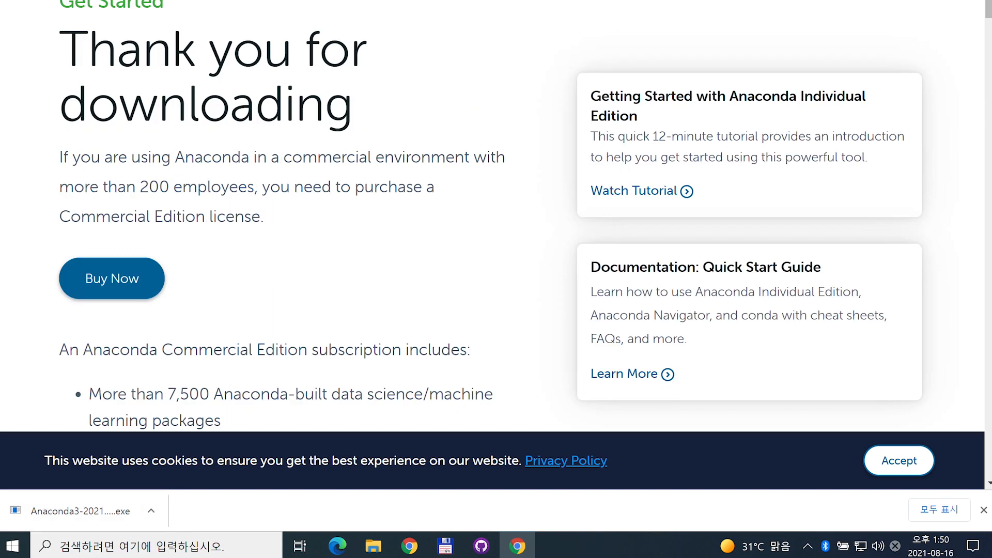
{"action": "key", "text": "super+d"}
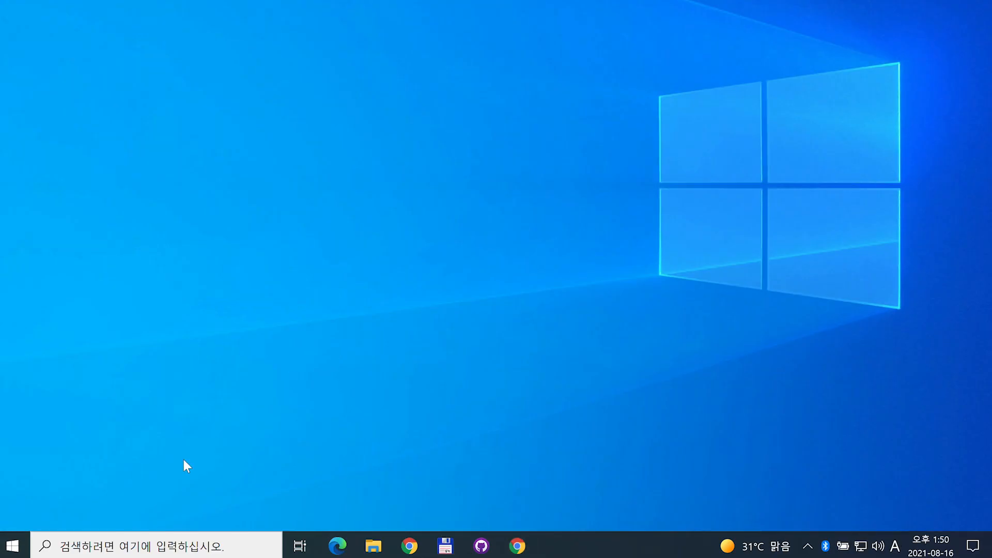
{"action": "left_click", "coordinate": [365, 549]}
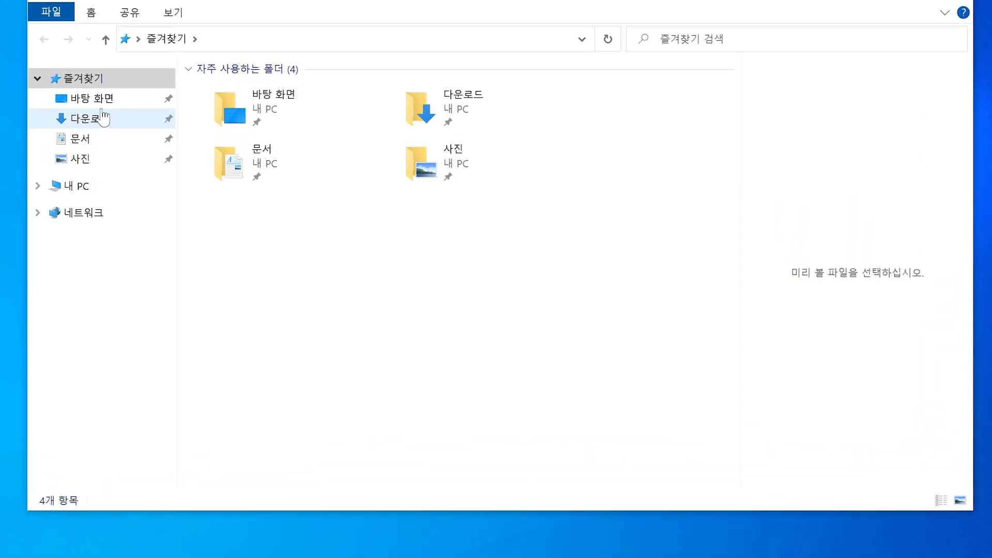
{"action": "left_click", "coordinate": [104, 117]}
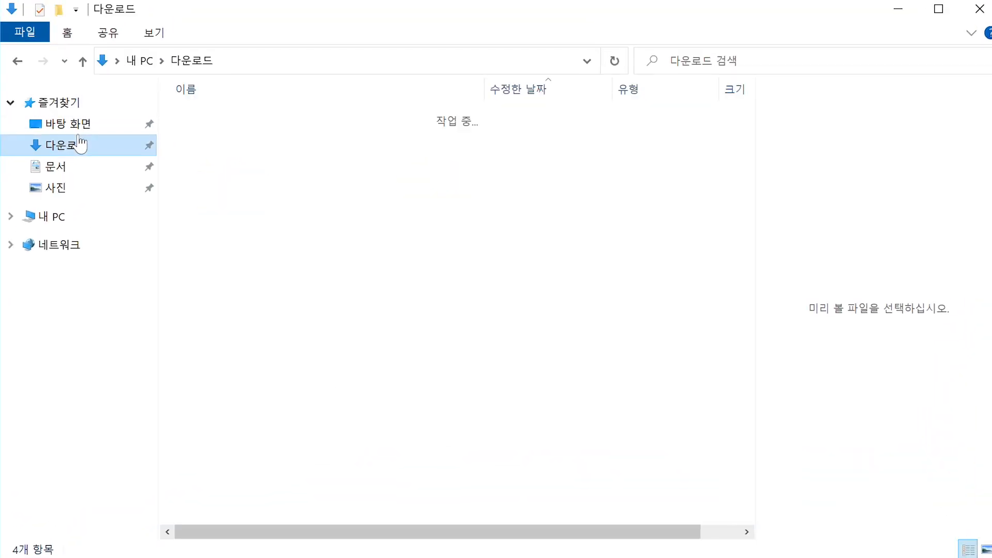
{"action": "left_click", "coordinate": [308, 137]}
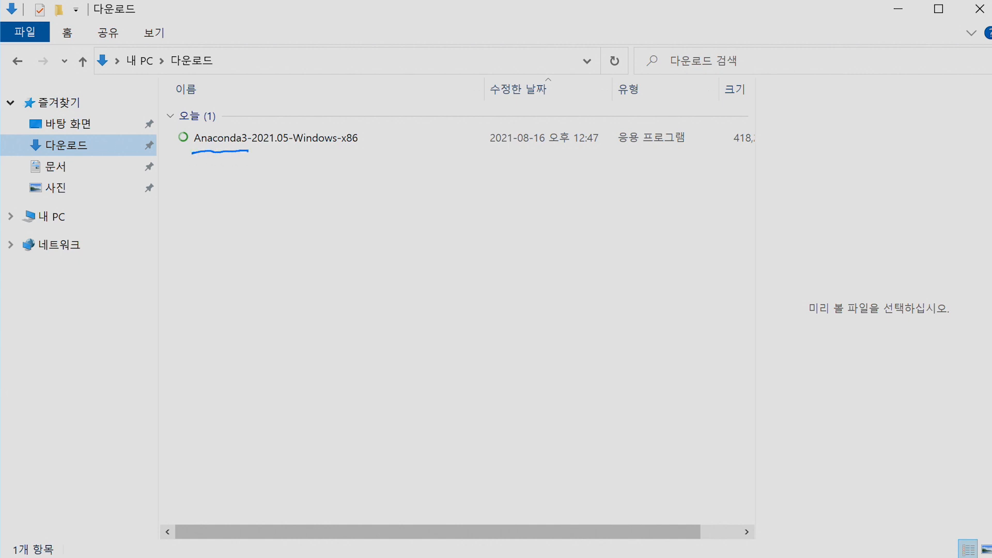
{"action": "left_click_drag", "start_coordinate": [266, 67], "coordinate": [274, 92]}
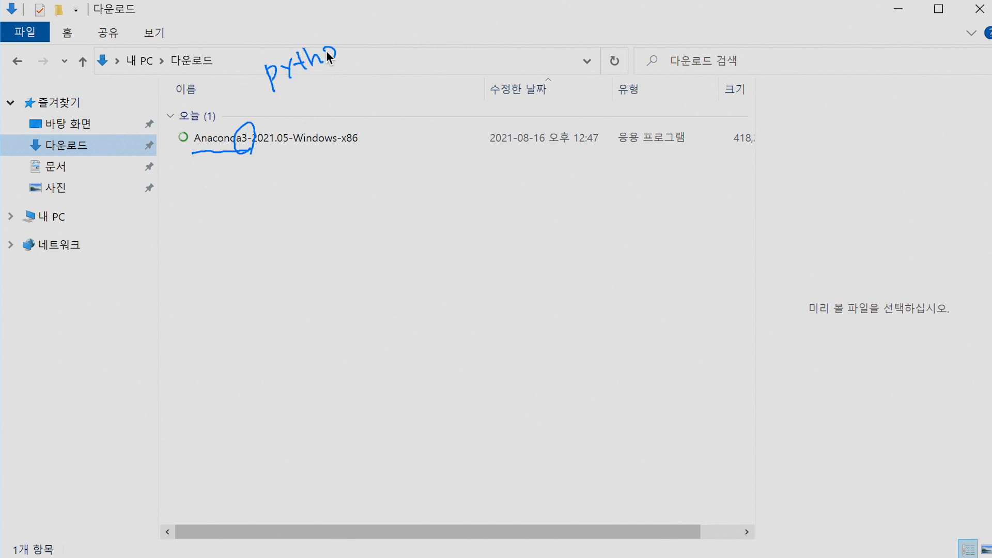
{"action": "left_click_drag", "start_coordinate": [372, 19], "coordinate": [396, 23]}
{"action": "left_click_drag", "start_coordinate": [257, 86], "coordinate": [418, 4]}
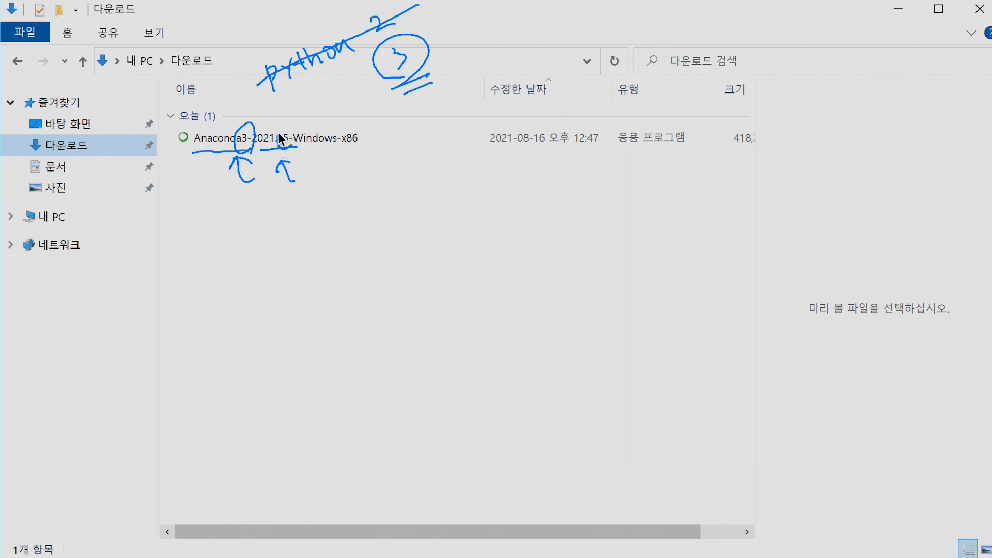
{"action": "left_click_drag", "start_coordinate": [278, 133], "coordinate": [295, 153]}
{"action": "left_click_drag", "start_coordinate": [300, 201], "coordinate": [298, 203]}
{"action": "mouse_move", "coordinate": [306, 204]}
{"action": "left_mouse_down"}
{"action": "mouse_move", "coordinate": [310, 215]}
{"action": "mouse_move", "coordinate": [312, 200]}
{"action": "left_mouse_up"}
{"action": "left_click_drag", "start_coordinate": [299, 223], "coordinate": [321, 219]}
{"action": "left_click_drag", "start_coordinate": [301, 151], "coordinate": [337, 148]}
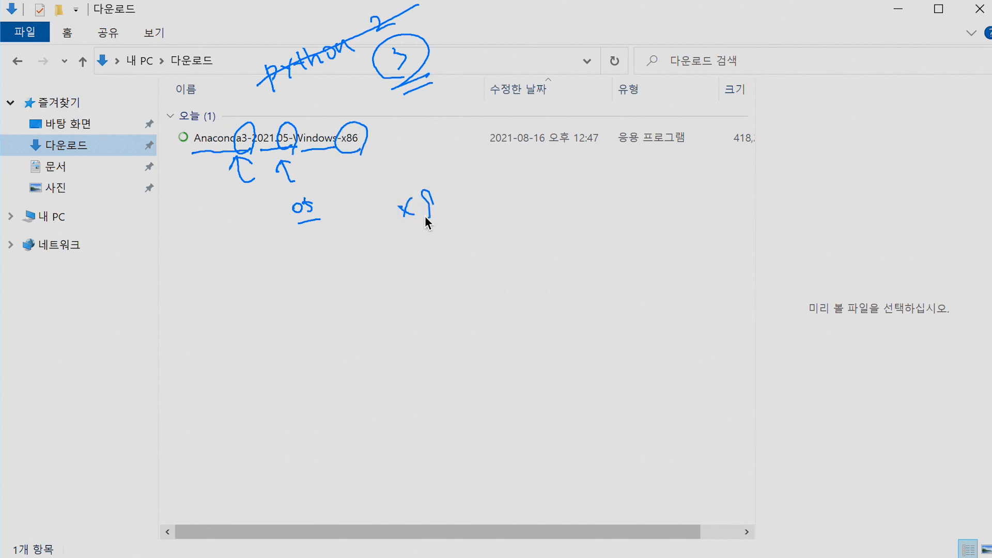
{"action": "left_click_drag", "start_coordinate": [425, 215], "coordinate": [427, 216]}
{"action": "mouse_move", "coordinate": [449, 179]}
{"action": "left_mouse_down"}
{"action": "mouse_move", "coordinate": [449, 203]}
{"action": "mouse_move", "coordinate": [516, 182]}
{"action": "left_mouse_up"}
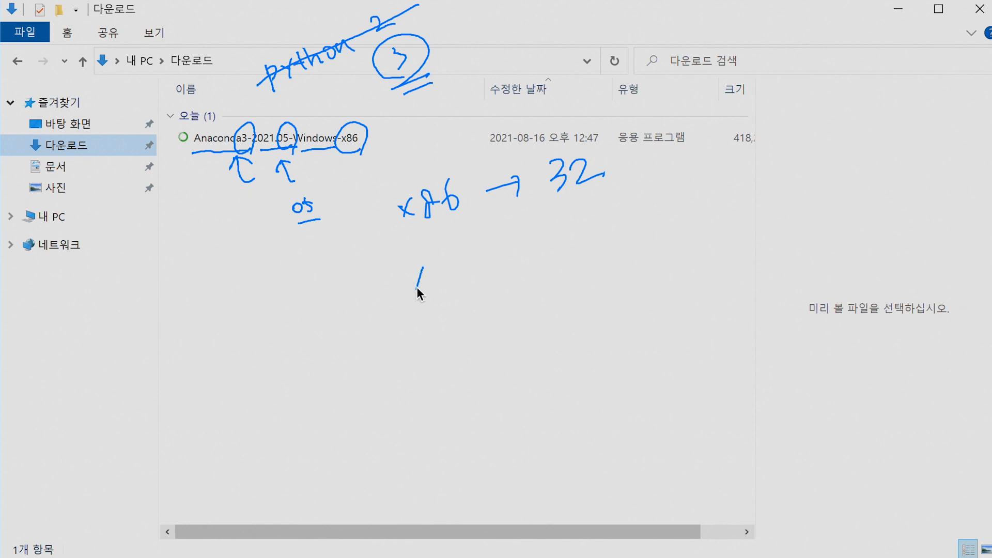
{"action": "left_click_drag", "start_coordinate": [440, 257], "coordinate": [437, 277]}
{"action": "left_click_drag", "start_coordinate": [455, 257], "coordinate": [472, 281]}
{"action": "mouse_move", "coordinate": [583, 214]}
{"action": "left_mouse_down"}
{"action": "mouse_move", "coordinate": [584, 240]}
{"action": "mouse_move", "coordinate": [580, 231]}
{"action": "left_mouse_up"}
{"action": "left_click_drag", "start_coordinate": [605, 216], "coordinate": [623, 224]}
{"action": "left_click_drag", "start_coordinate": [616, 215], "coordinate": [618, 239]}
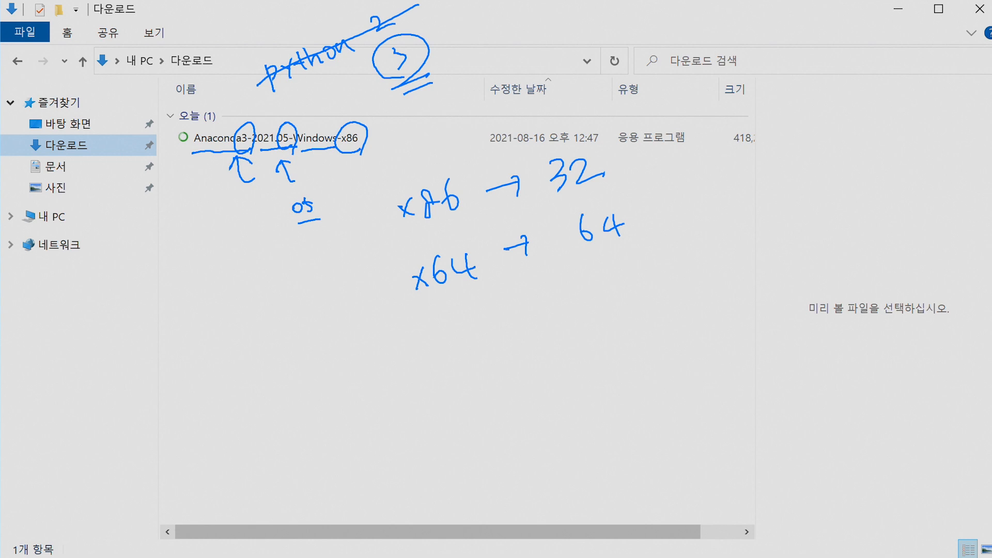
{"action": "left_click_drag", "start_coordinate": [404, 242], "coordinate": [600, 187]}
{"action": "mouse_move", "coordinate": [356, 153]}
{"action": "left_mouse_down"}
{"action": "mouse_move", "coordinate": [338, 127]}
{"action": "mouse_move", "coordinate": [354, 158]}
{"action": "left_mouse_up"}
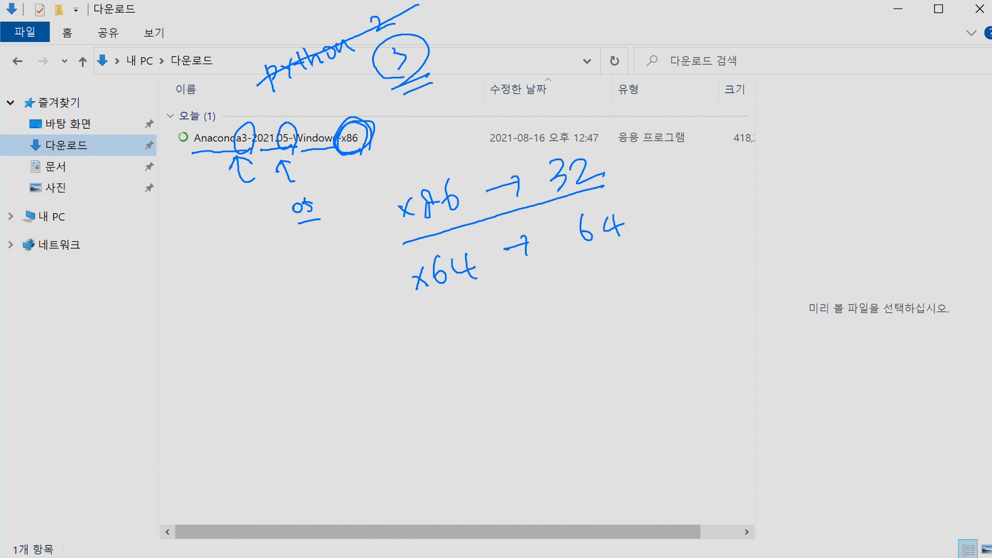
{"action": "key", "text": "Escape"}
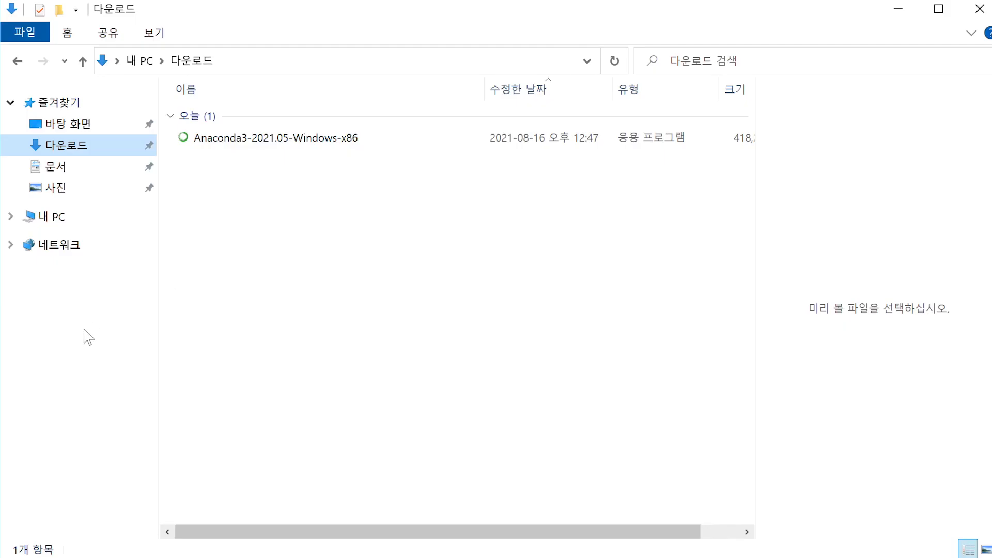
{"action": "left_click", "coordinate": [484, 401]}
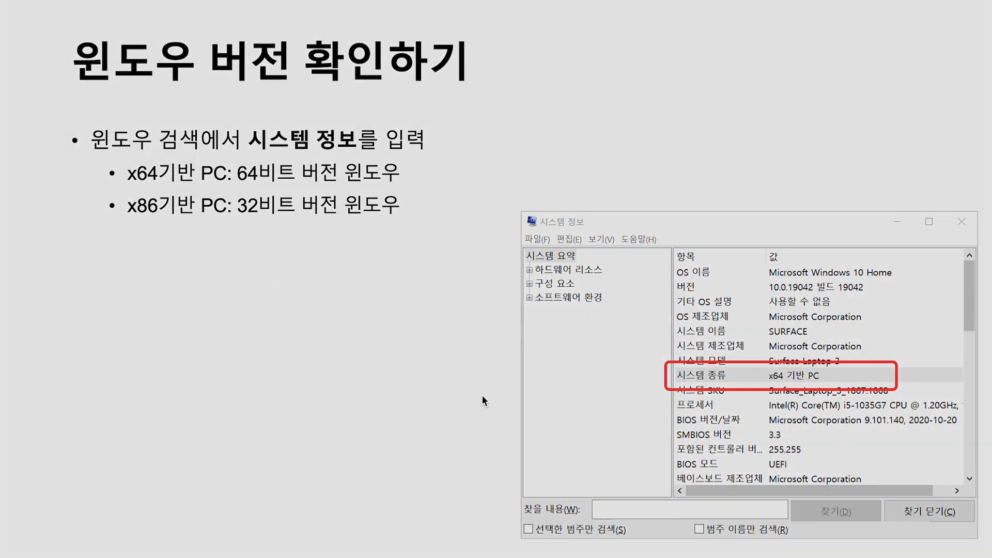
{"action": "mouse_move", "coordinate": [788, 387]}
{"action": "left_mouse_down"}
{"action": "mouse_move", "coordinate": [778, 398]}
{"action": "mouse_move", "coordinate": [763, 369]}
{"action": "mouse_move", "coordinate": [768, 411]}
{"action": "left_mouse_up"}
{"action": "mouse_move", "coordinate": [550, 203]}
{"action": "left_mouse_down"}
{"action": "mouse_move", "coordinate": [573, 226]}
{"action": "mouse_move", "coordinate": [537, 228]}
{"action": "left_mouse_up"}
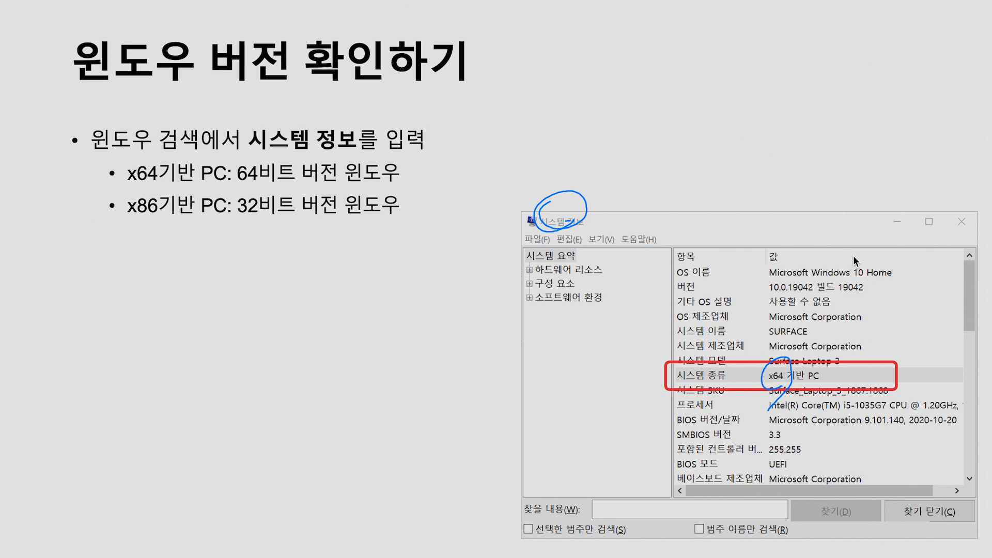
{"action": "mouse_move", "coordinate": [855, 261]}
{"action": "left_mouse_down"}
{"action": "mouse_move", "coordinate": [852, 288]}
{"action": "mouse_move", "coordinate": [861, 258]}
{"action": "left_mouse_up"}
{"action": "left_click_drag", "start_coordinate": [780, 395], "coordinate": [765, 374]}
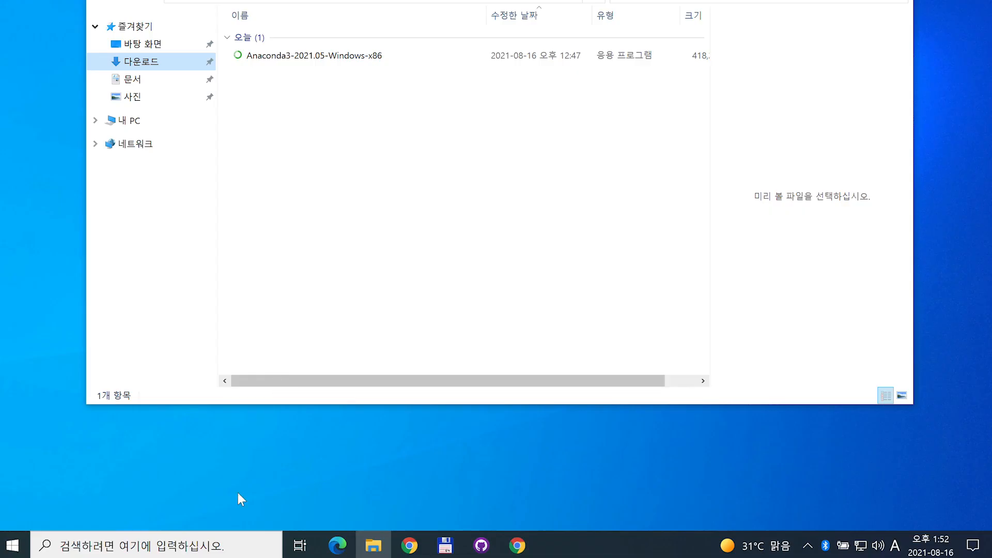
Search Windows for "시스템 정보" with Korean input enabled and open the System Information app
{"action": "left_click", "coordinate": [207, 540]}
{"action": "type", "text": "t"}
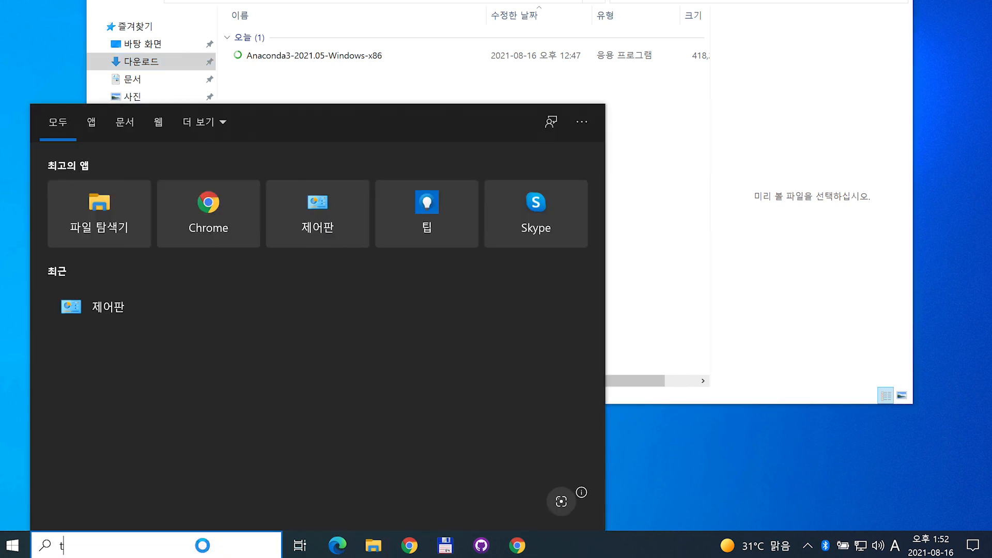
{"action": "key", "text": "BackSpace"}
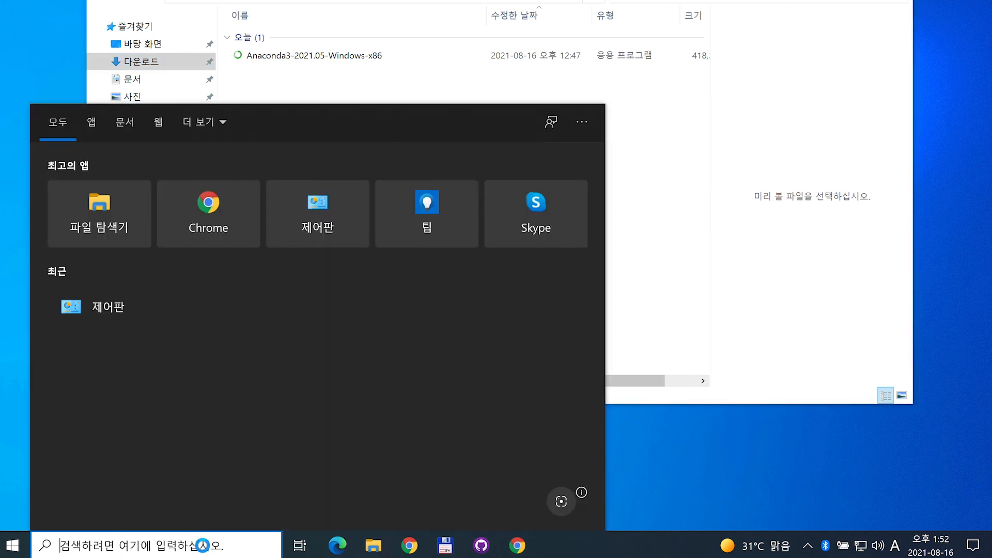
{"action": "left_click", "coordinate": [893, 548]}
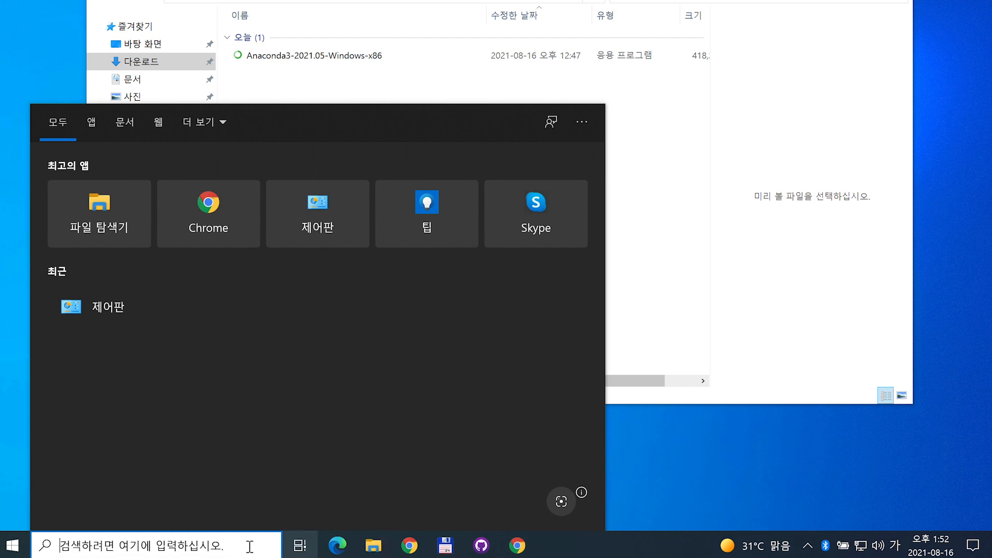
{"action": "type", "text": "시ㅅ"}
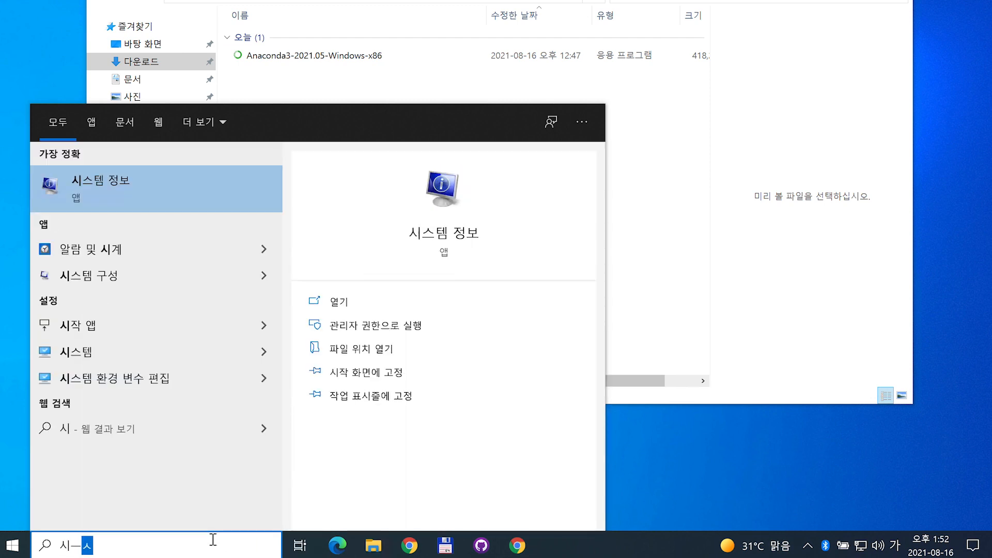
{"action": "key", "text": "BackSpace"}
{"action": "type", "text": "스템"}
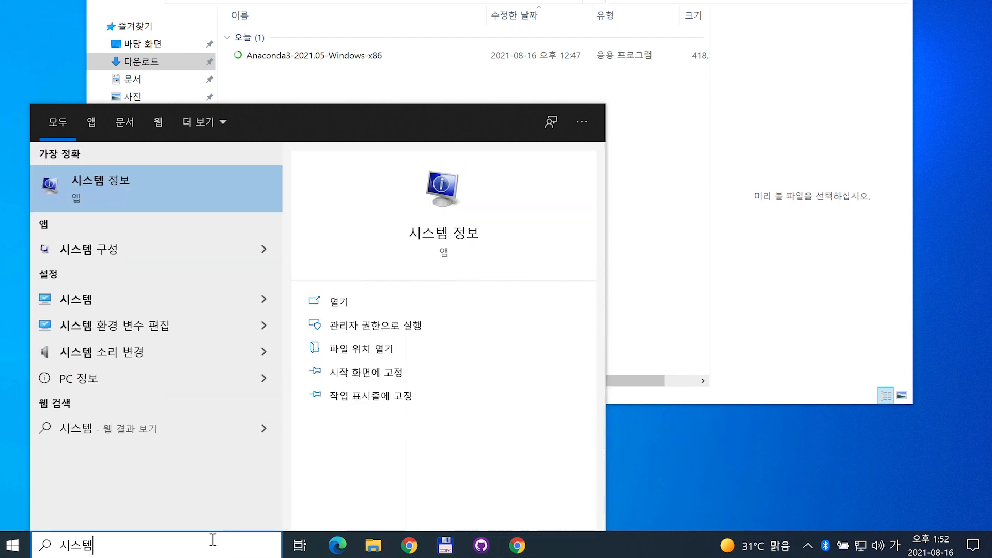
{"action": "type", "text": " 정보"}
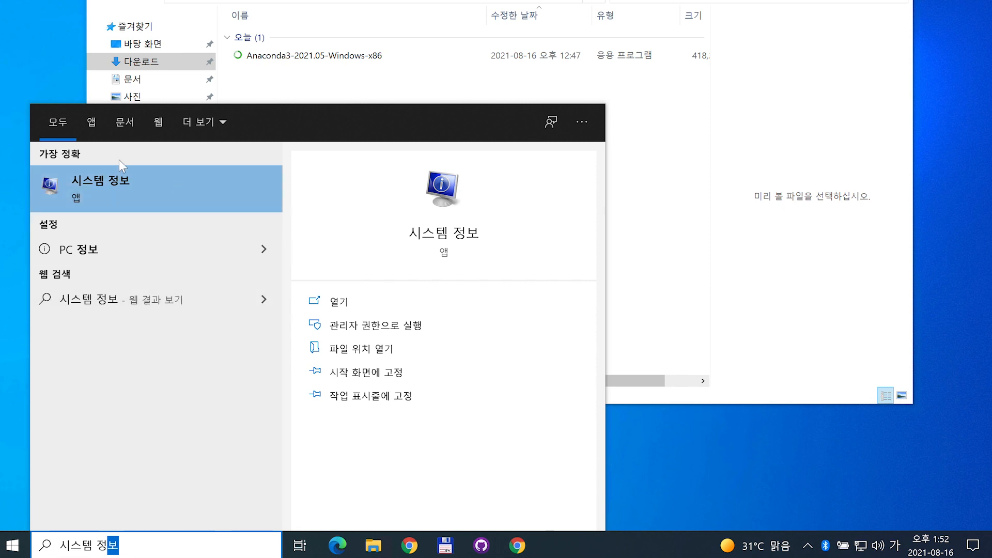
{"action": "left_click", "coordinate": [104, 189]}
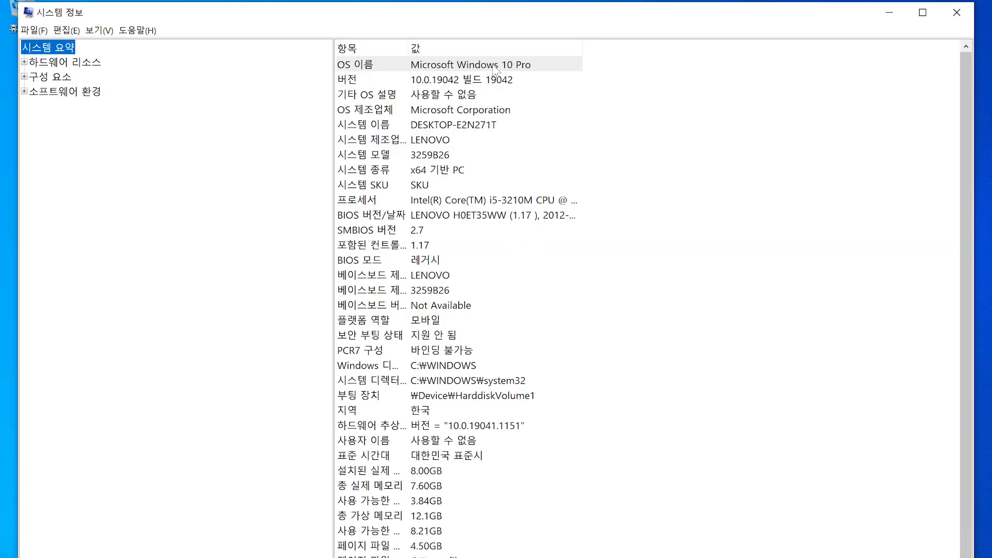
Examine the OS name, system type, processor and installed memory in the system summary, widening the value column
{"action": "left_click", "coordinate": [495, 67]}
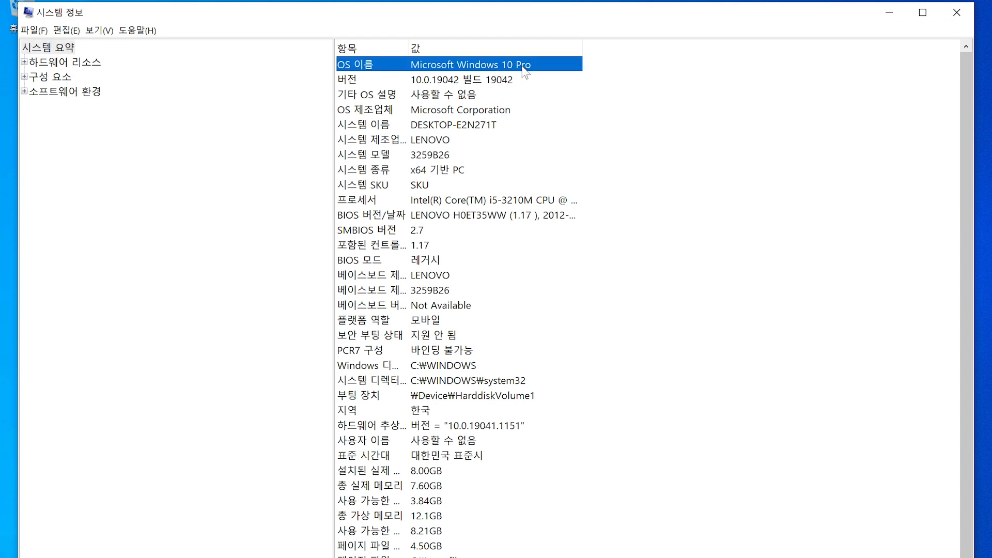
{"action": "left_click", "coordinate": [421, 173]}
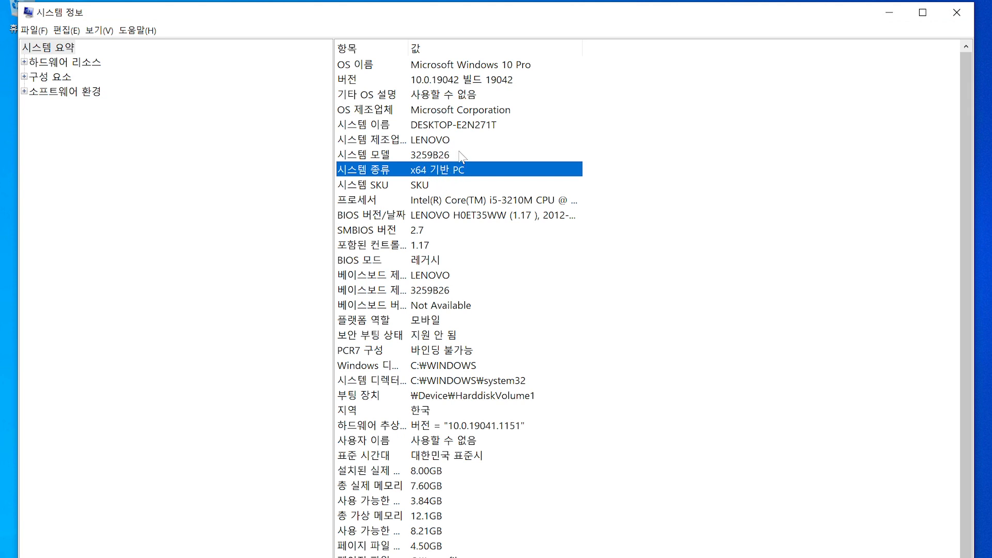
{"action": "left_click", "coordinate": [483, 199]}
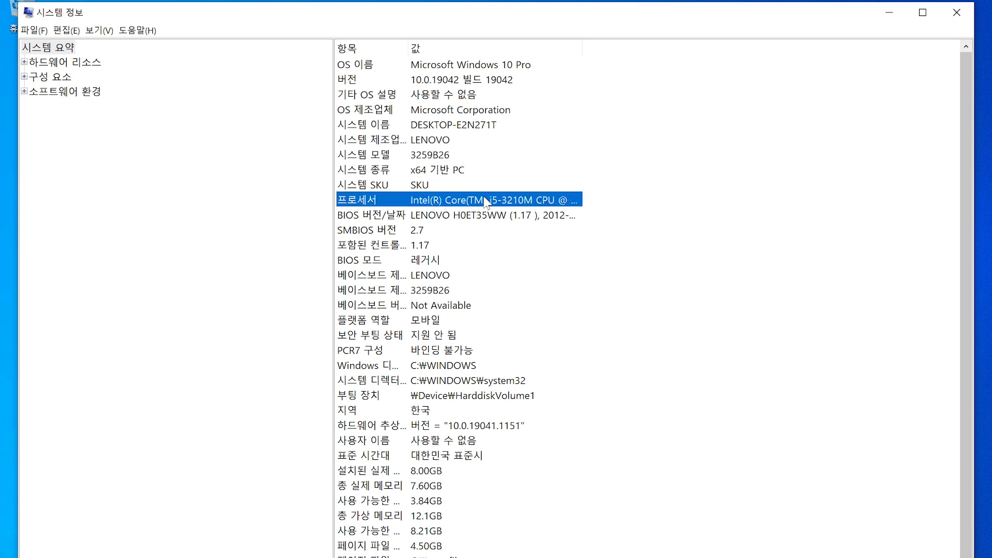
{"action": "left_click_drag", "start_coordinate": [582, 48], "coordinate": [649, 70]}
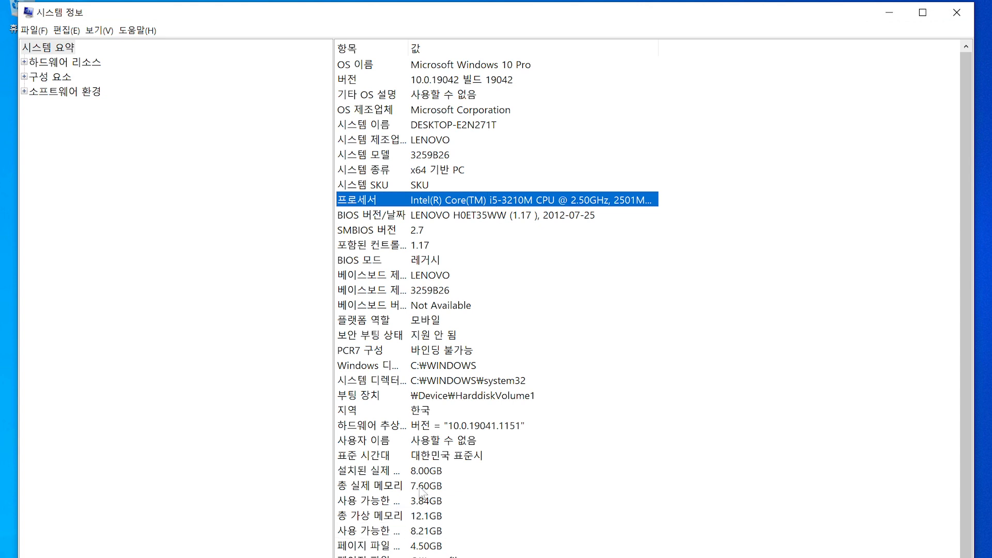
{"action": "left_click", "coordinate": [417, 475]}
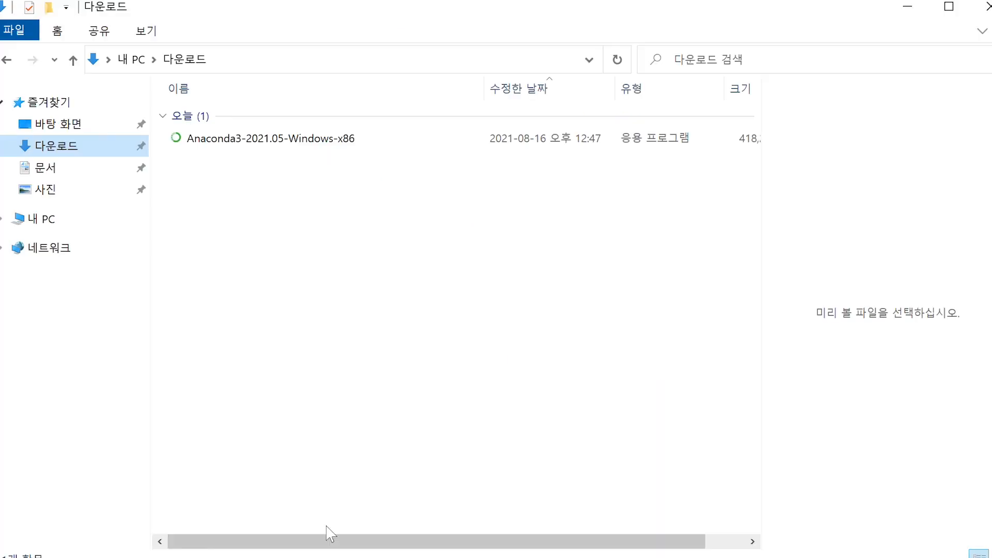
{"action": "mouse_move", "coordinate": [272, 141]}
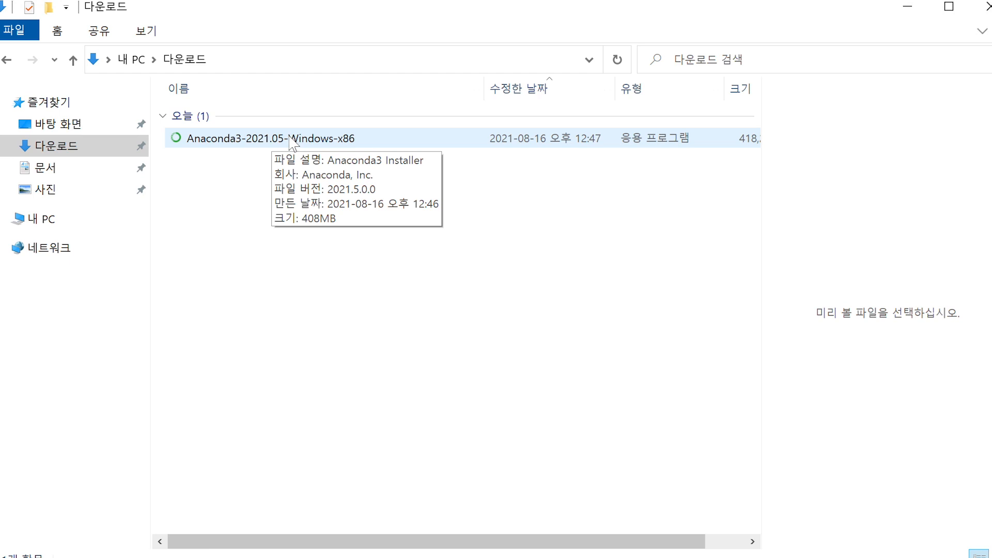
{"action": "double_click", "coordinate": [264, 139]}
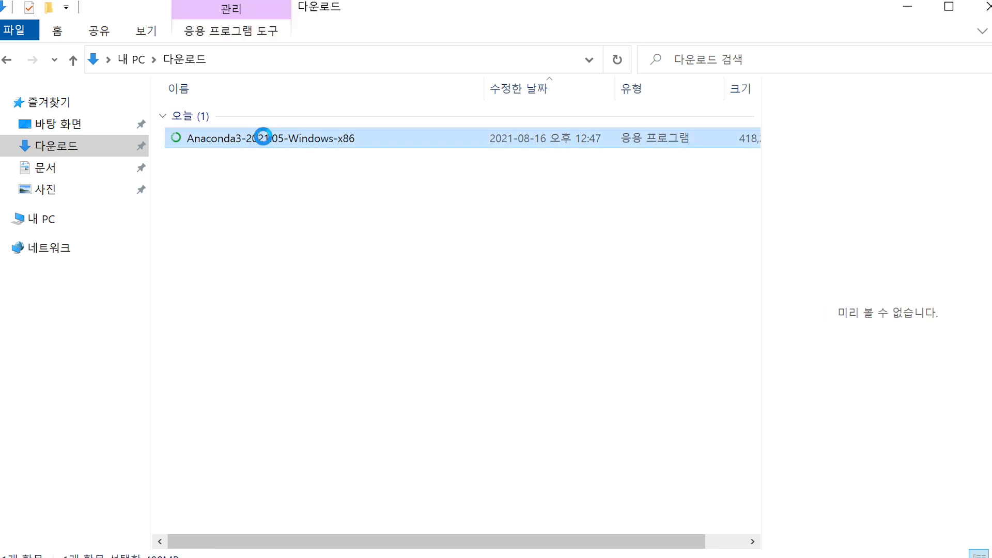
{"action": "right_click", "coordinate": [263, 136]}
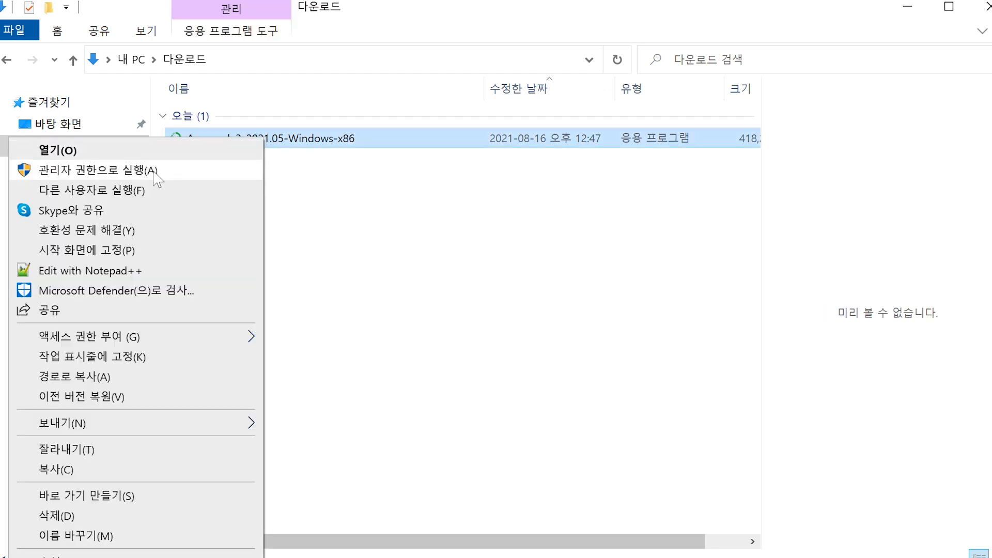
{"action": "left_click", "coordinate": [361, 192]}
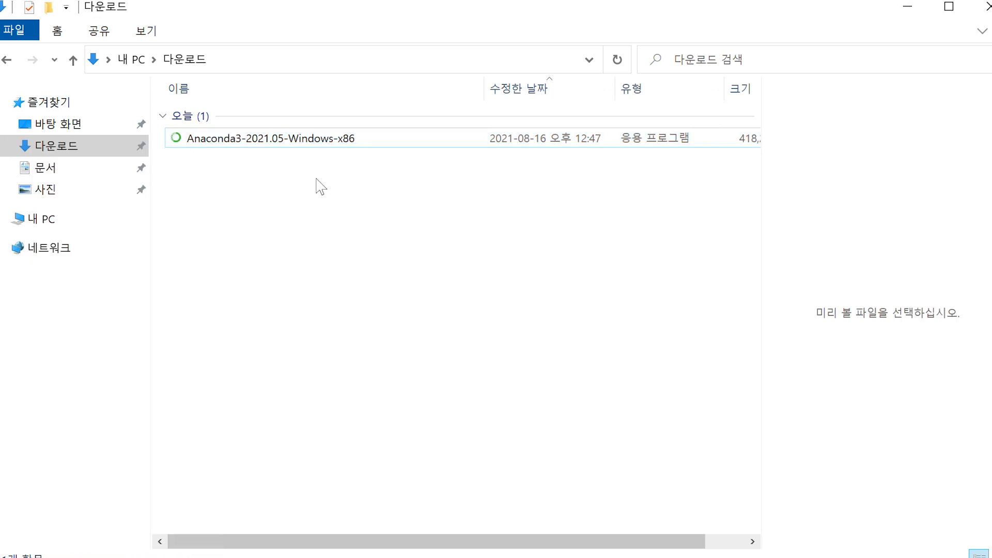
{"action": "left_click", "coordinate": [291, 150]}
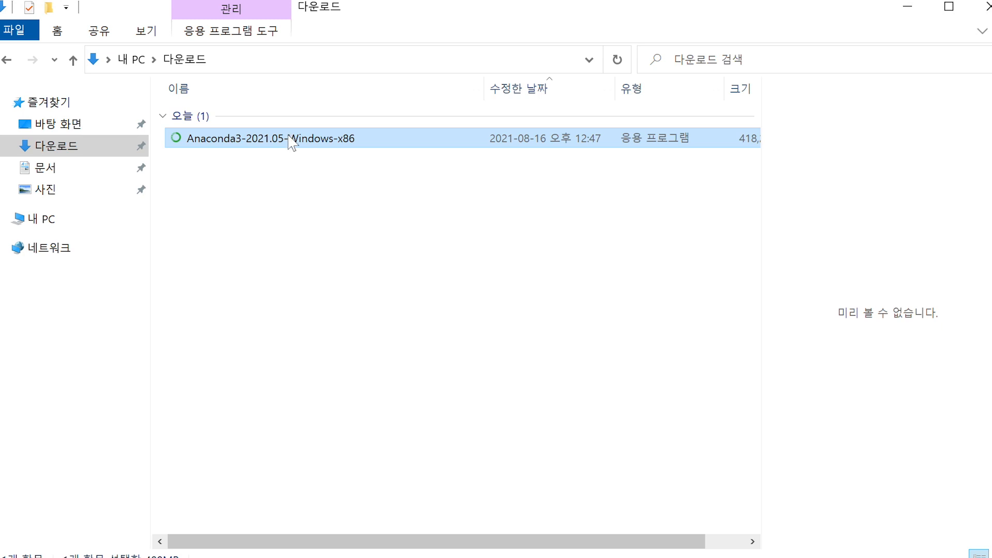
{"action": "right_click", "coordinate": [290, 138]}
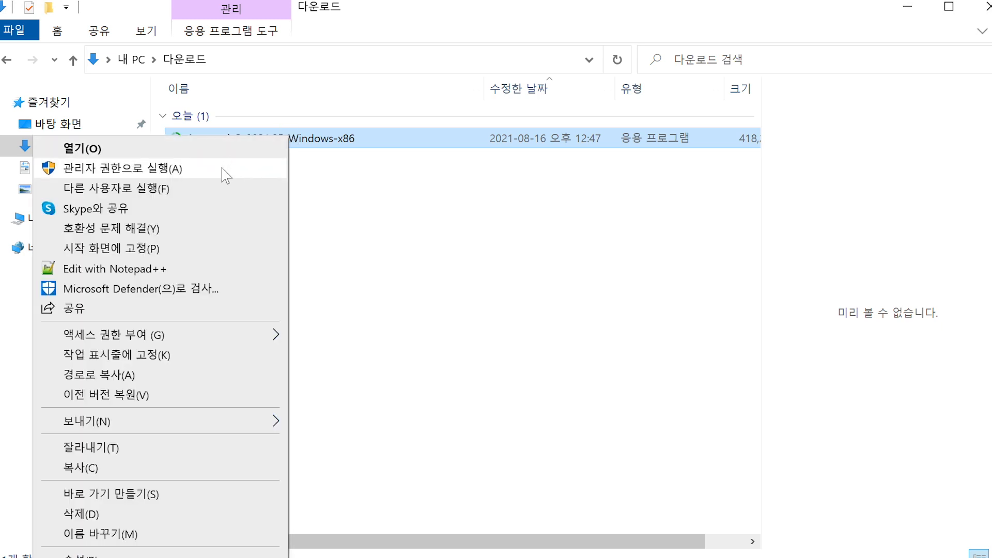
{"action": "left_click", "coordinate": [389, 187]}
Run the Anaconda3-2021.05-Windows-x86 installer as administrator and minimize the Downloads window behind it
{"action": "left_click", "coordinate": [315, 142]}
{"action": "right_click", "coordinate": [317, 139]}
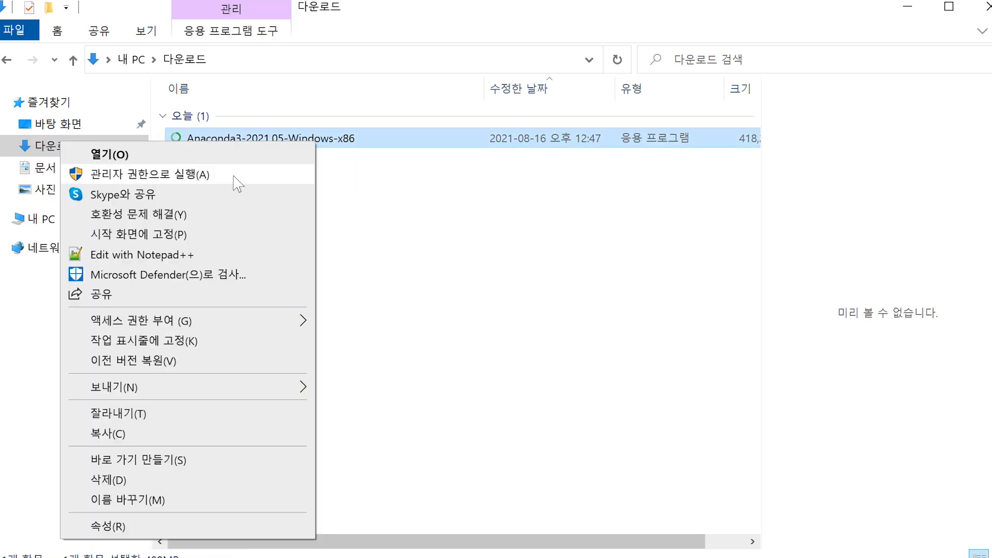
{"action": "left_click", "coordinate": [228, 177]}
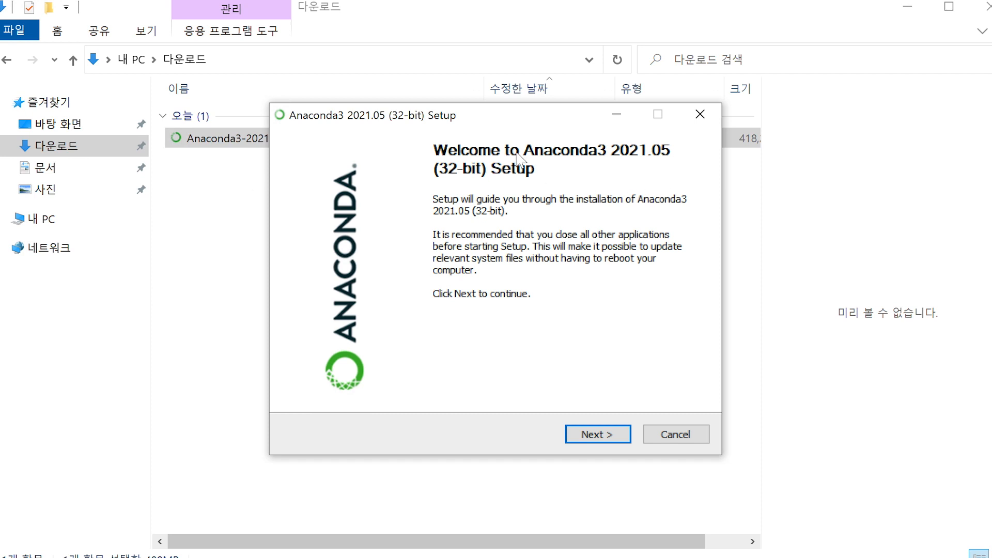
{"action": "left_click_drag", "start_coordinate": [442, 115], "coordinate": [361, 85]}
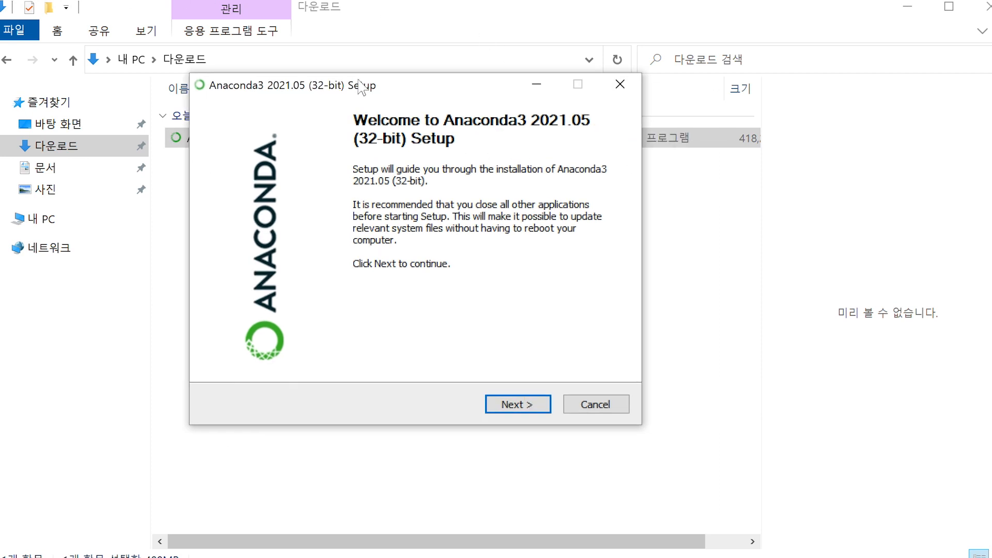
{"action": "left_click", "coordinate": [908, 7]}
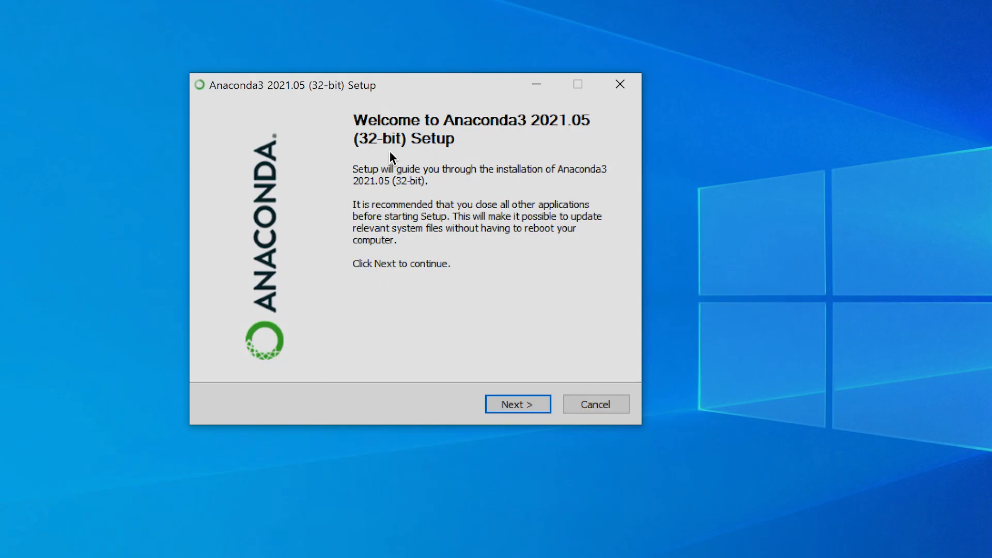
Proceed past the setup welcome page and accept the Anaconda license agreement
{"action": "left_click_drag", "start_coordinate": [390, 151], "coordinate": [394, 147]}
{"action": "key", "text": "Escape"}
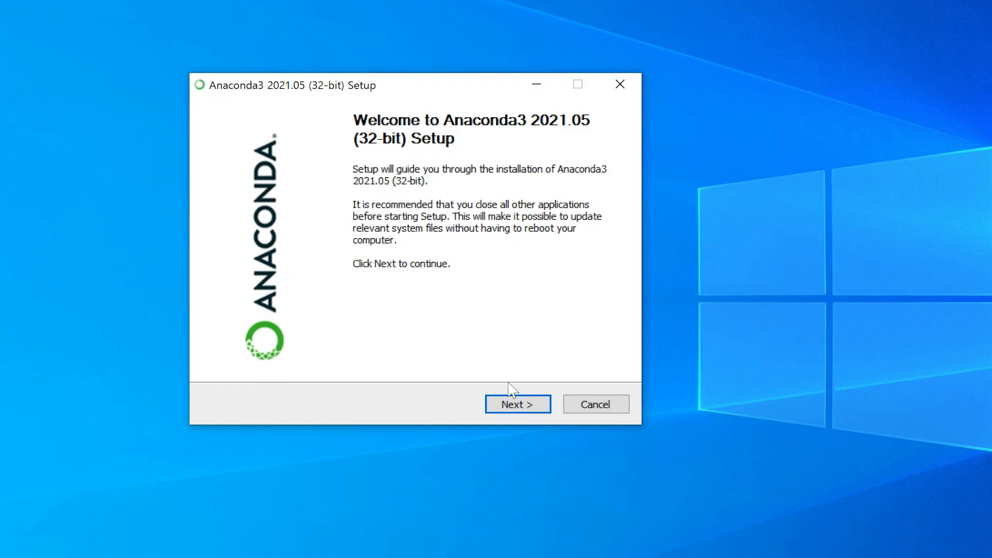
{"action": "left_click", "coordinate": [521, 404]}
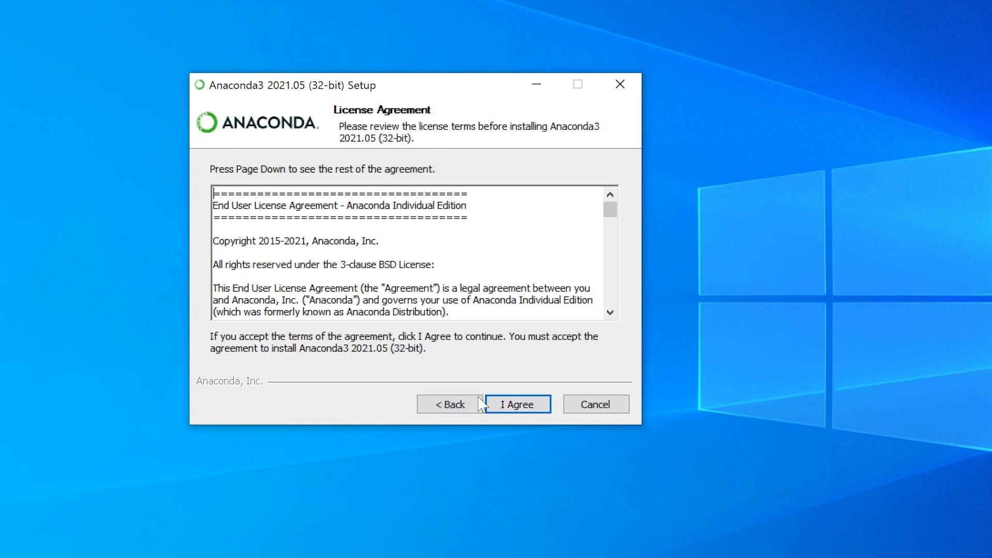
{"action": "left_click", "coordinate": [513, 407]}
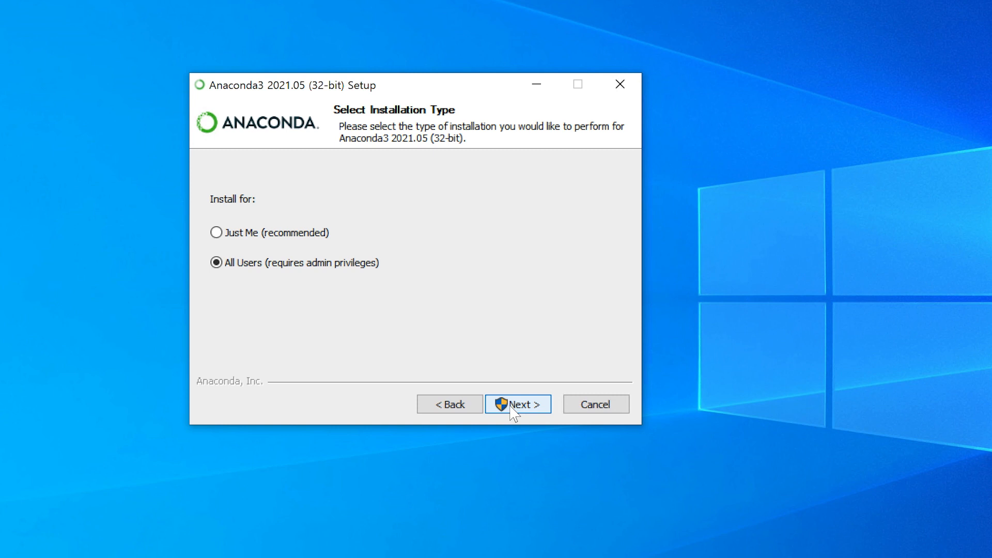
Choose the All Users installation type and continue to the install location page
{"action": "left_click", "coordinate": [255, 234]}
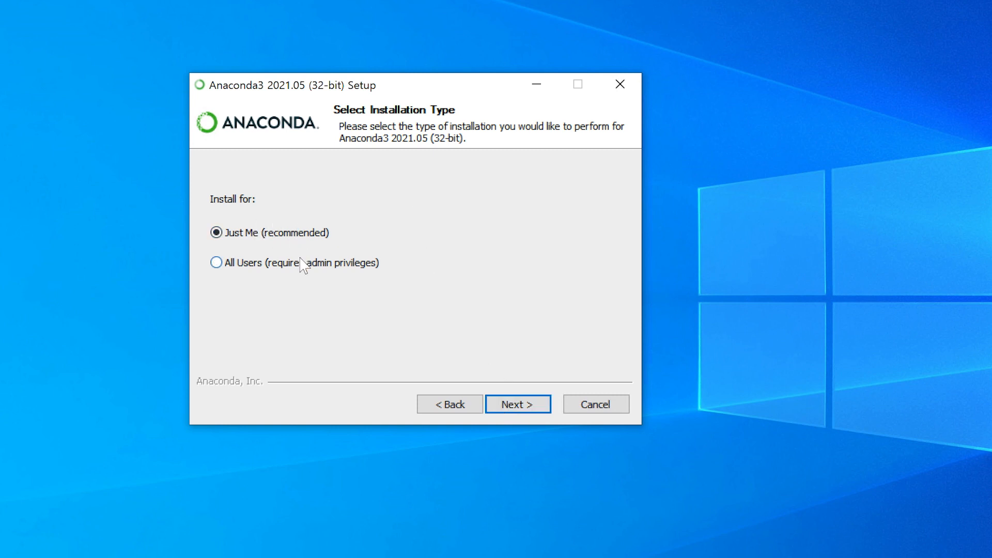
{"action": "left_click", "coordinate": [271, 263]}
{"action": "left_click", "coordinate": [283, 238]}
{"action": "left_click", "coordinate": [288, 264]}
{"action": "left_click", "coordinate": [520, 406]}
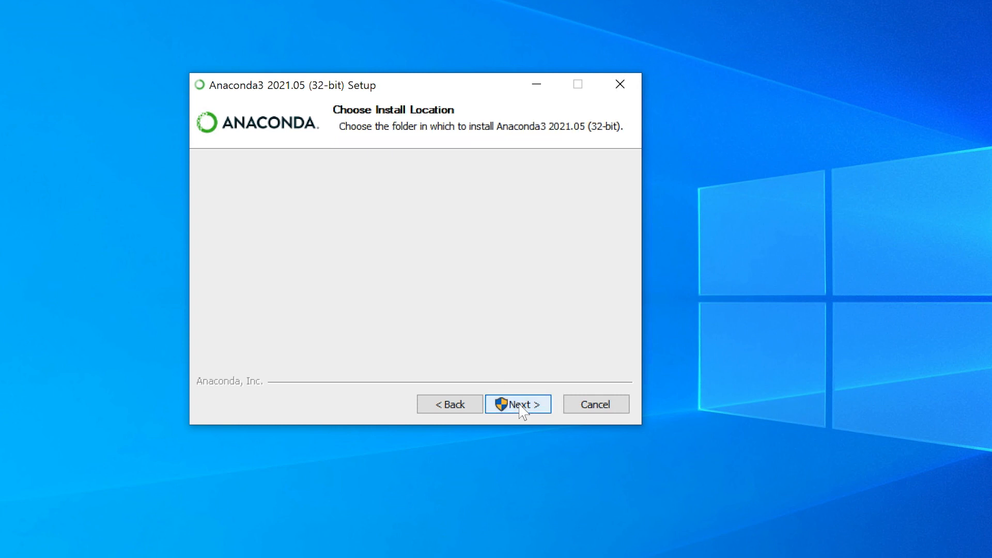
Change the destination folder to C:\Anaconda3 by removing the ProgramData part, and continue to the advanced installation options
{"action": "left_click", "coordinate": [420, 296]}
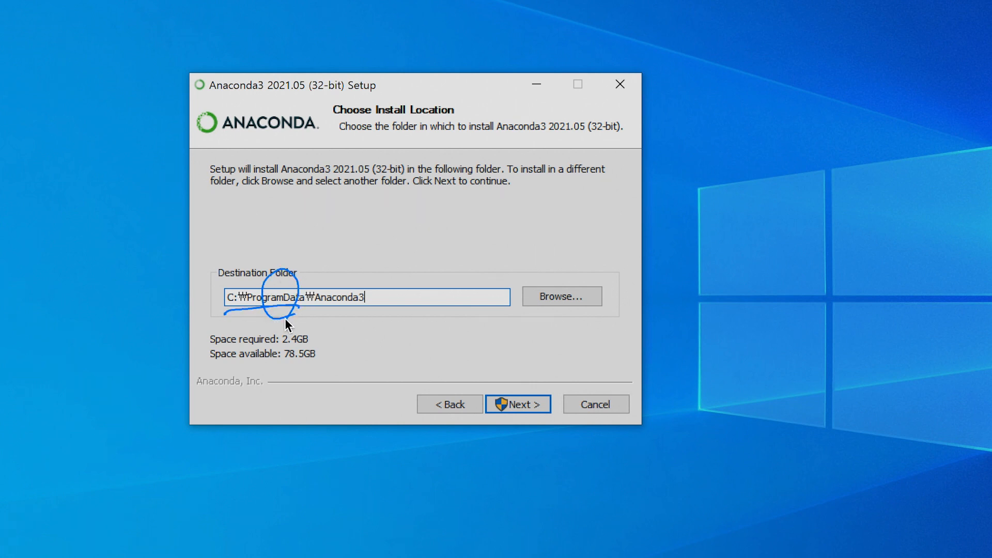
{"action": "left_click_drag", "start_coordinate": [301, 248], "coordinate": [306, 261]}
{"action": "left_click", "coordinate": [309, 265]}
{"action": "key", "text": "Escape"}
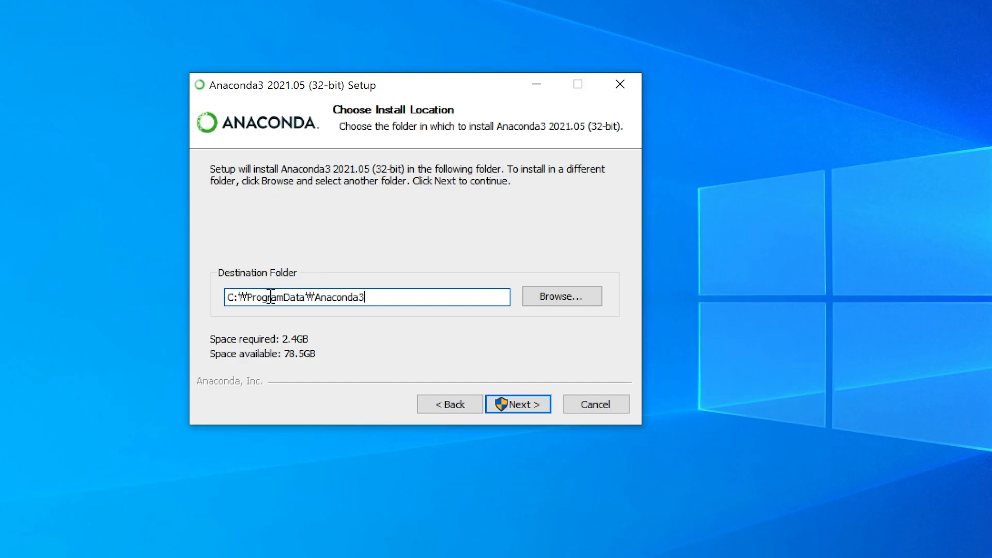
{"action": "left_click_drag", "start_coordinate": [248, 297], "coordinate": [316, 299]}
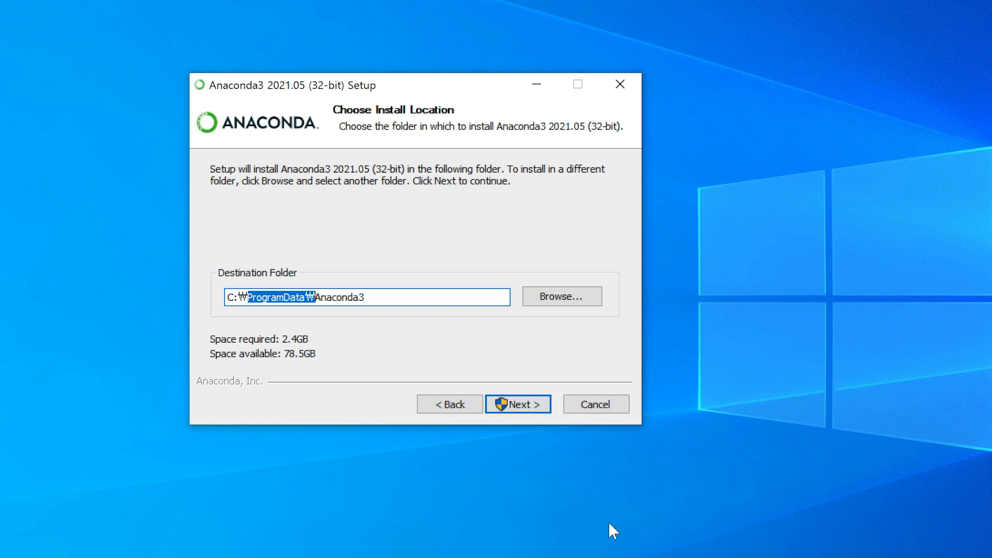
{"action": "key", "text": "BackSpace"}
{"action": "key", "text": "Tab"}
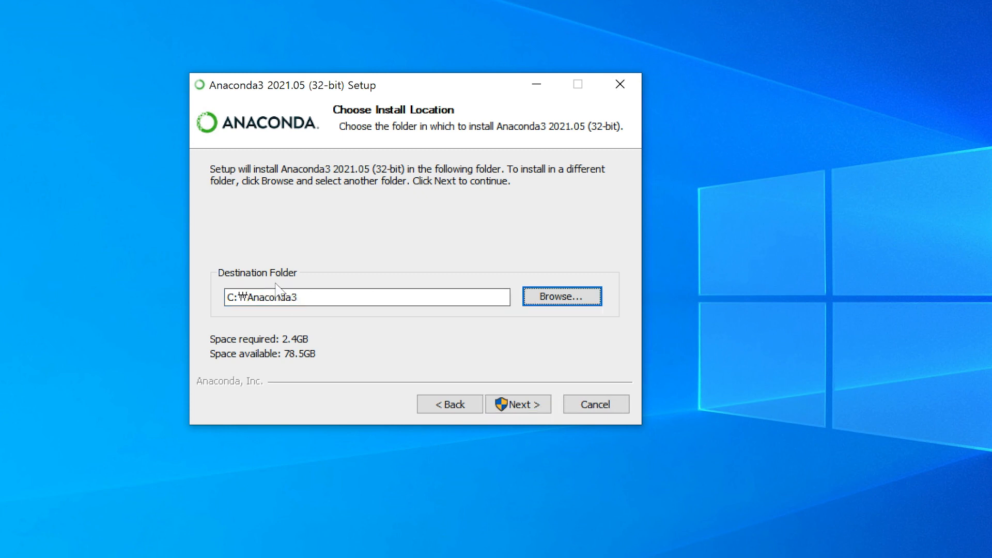
{"action": "left_click", "coordinate": [317, 299]}
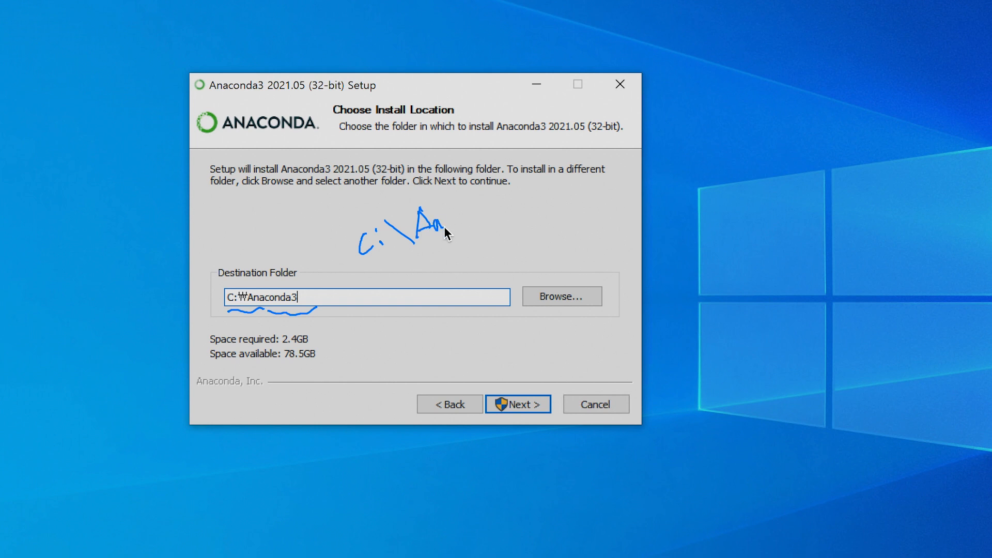
{"action": "mouse_move", "coordinate": [468, 217]}
{"action": "left_mouse_down"}
{"action": "mouse_move", "coordinate": [463, 227]}
{"action": "mouse_move", "coordinate": [500, 208]}
{"action": "left_mouse_up"}
{"action": "left_click_drag", "start_coordinate": [392, 254], "coordinate": [523, 210]}
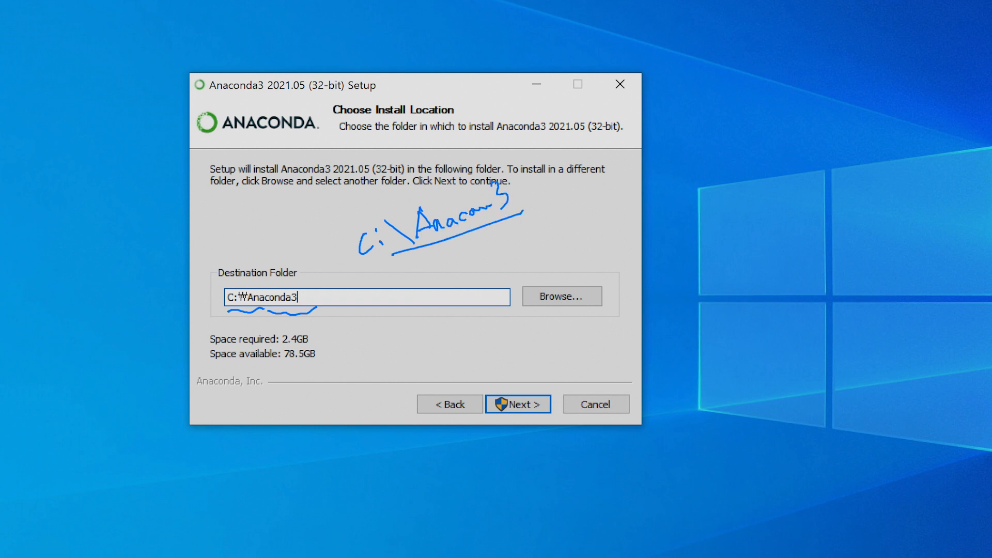
{"action": "key", "text": "Escape"}
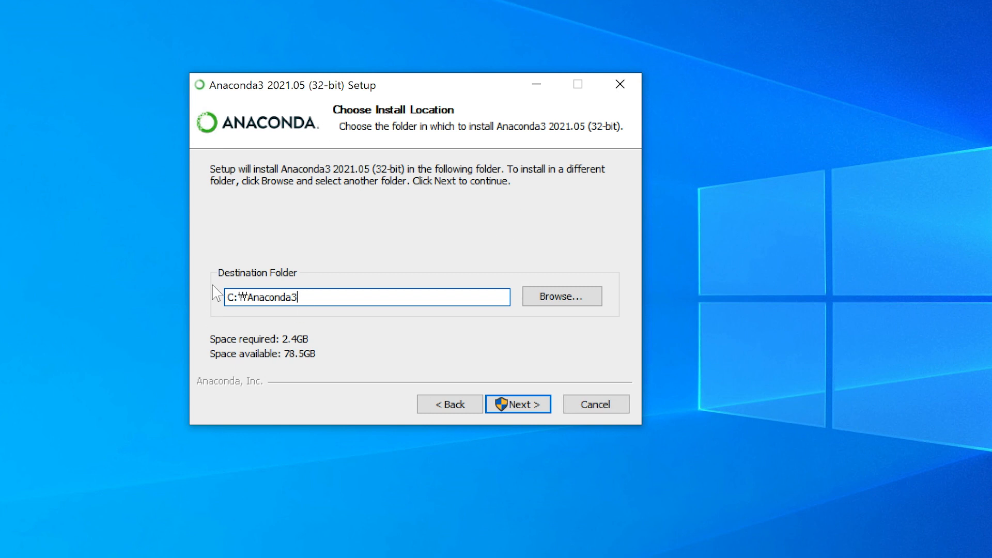
{"action": "left_click", "coordinate": [525, 407]}
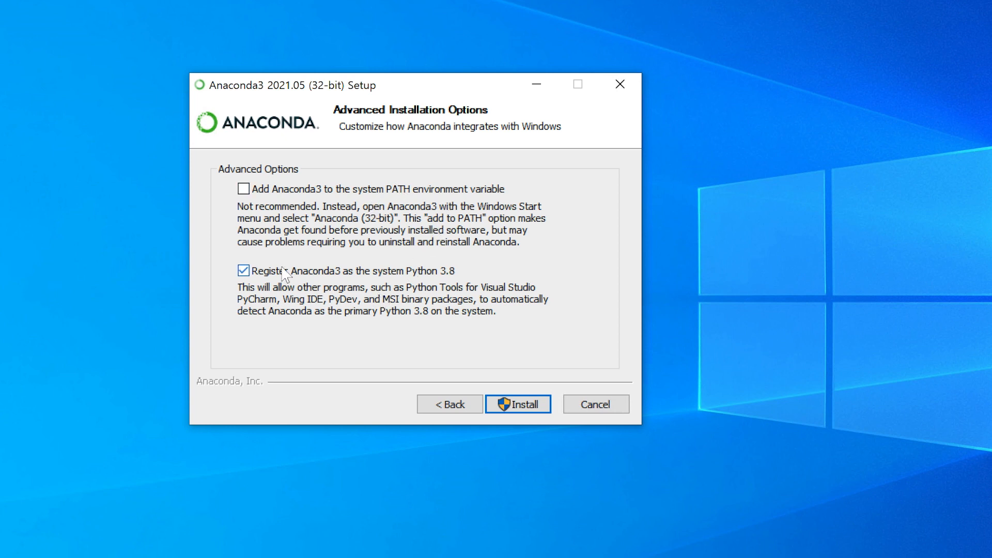
Enable adding Anaconda3 to the system PATH, start the installation, and show the installation details
{"action": "left_click", "coordinate": [243, 189]}
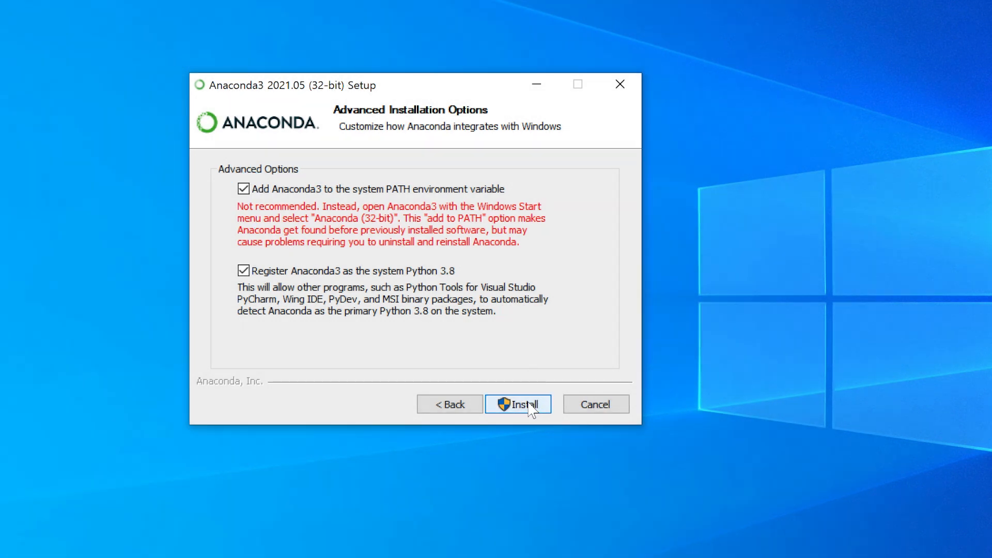
{"action": "left_click", "coordinate": [531, 411]}
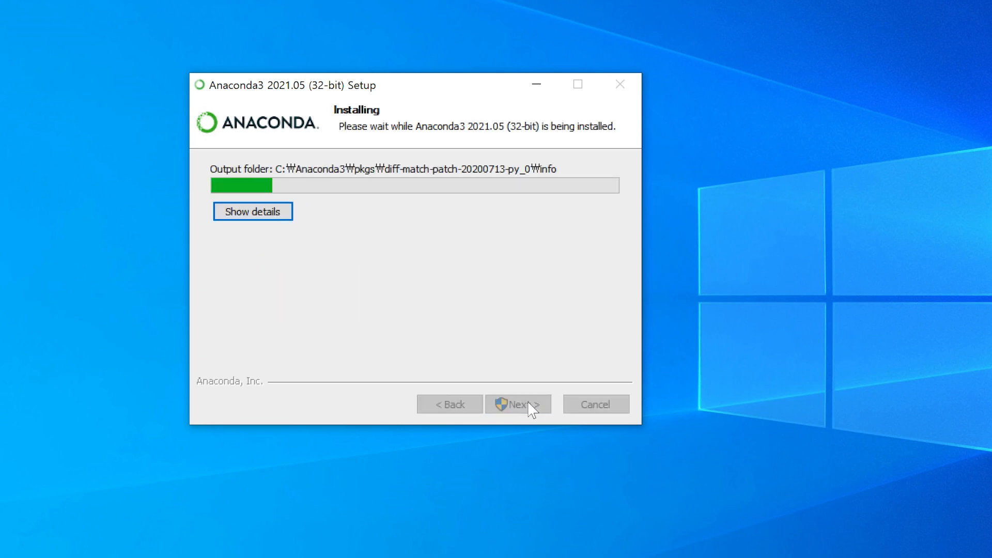
{"action": "left_click", "coordinate": [282, 216]}
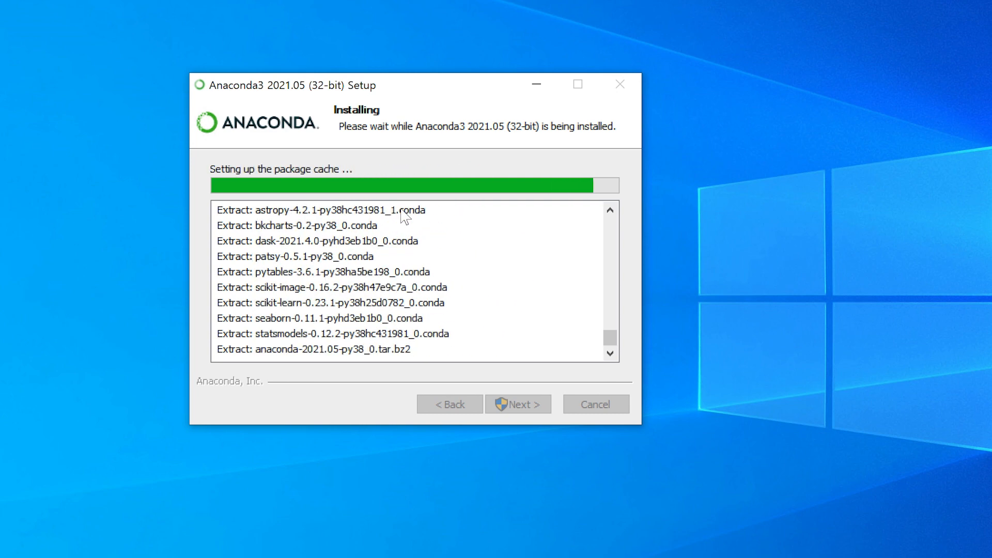
Move the setup window aside and open the C: drive in a File Explorer window beside it
{"action": "left_click_drag", "start_coordinate": [454, 82], "coordinate": [336, 74]}
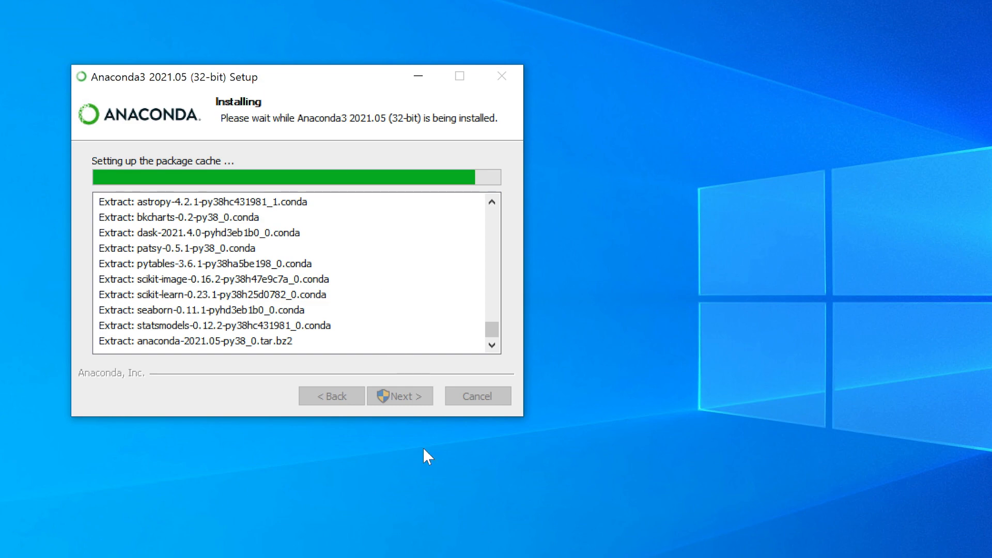
{"action": "left_click", "coordinate": [385, 556]}
{"action": "left_click_drag", "start_coordinate": [389, 12], "coordinate": [691, 173]}
{"action": "left_click", "coordinate": [478, 351]}
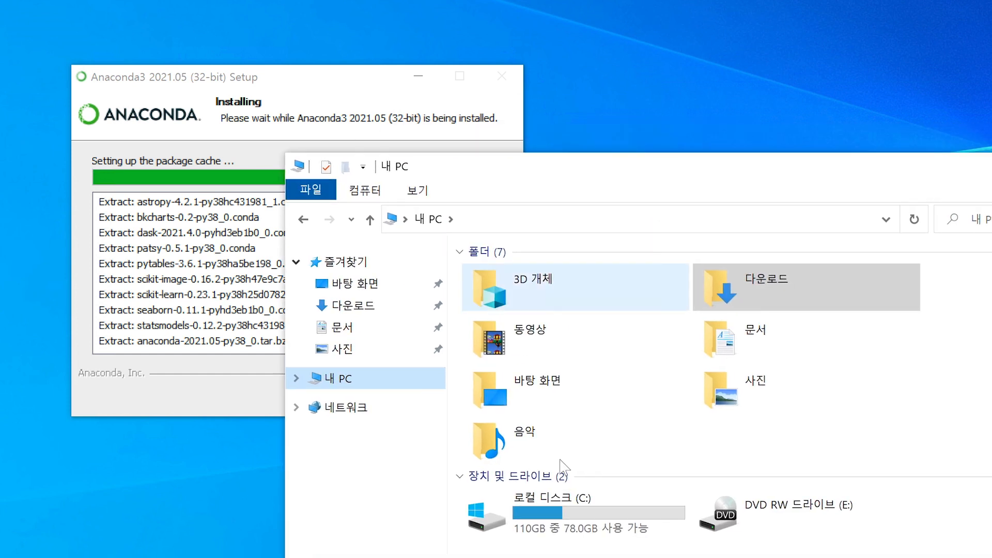
{"action": "left_click", "coordinate": [542, 518]}
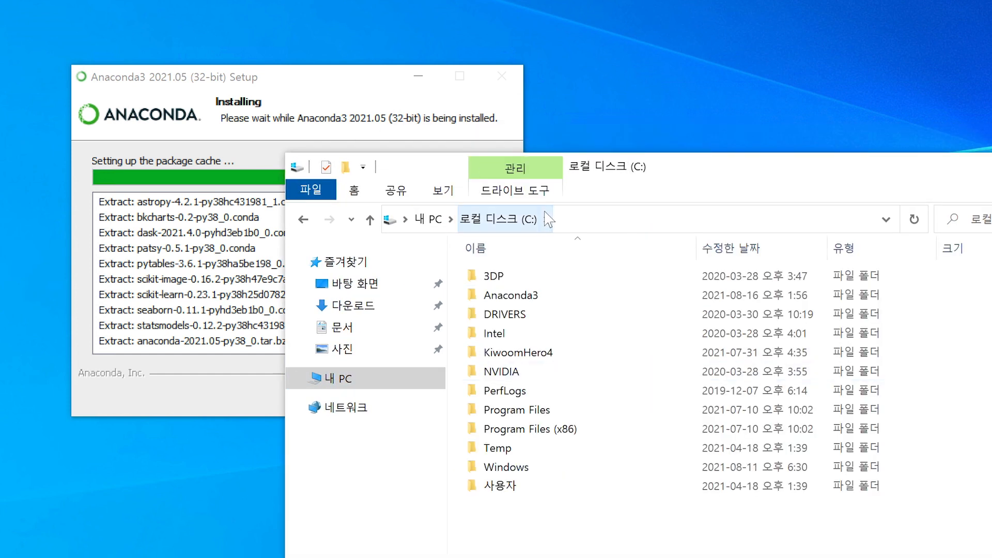
{"action": "left_click", "coordinate": [373, 386]}
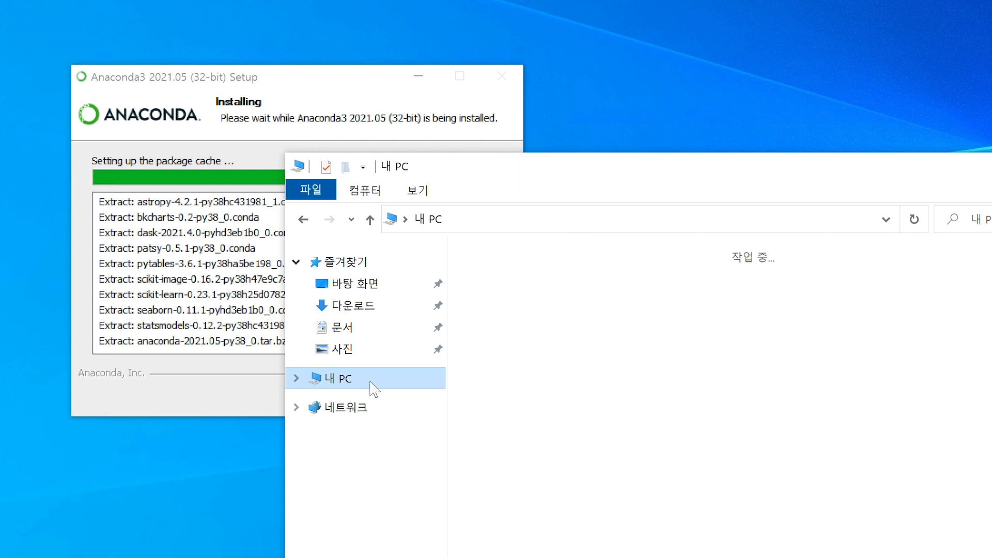
{"action": "double_click", "coordinate": [542, 503]}
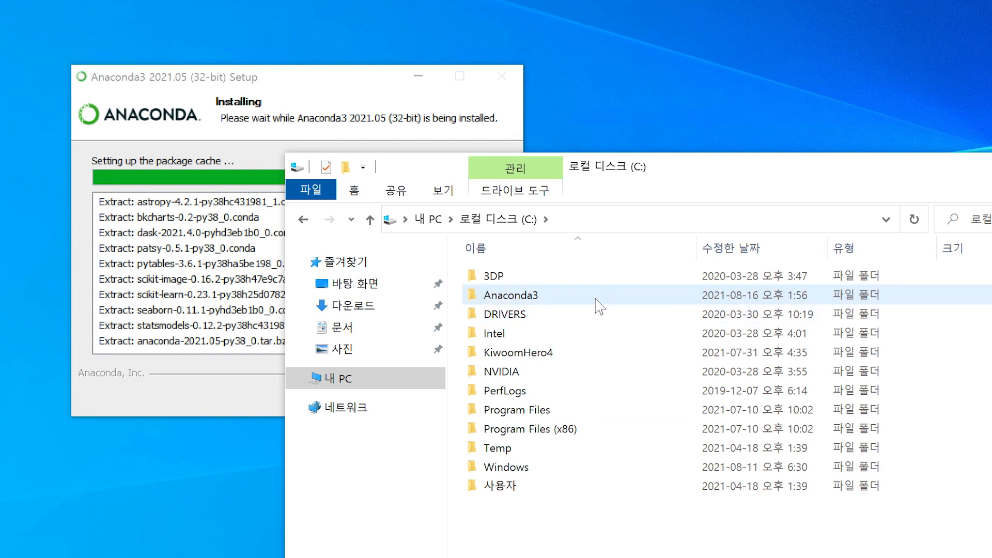
Look inside the Anaconda3 folder on the C: drive and return to the drive's root
{"action": "mouse_move", "coordinate": [600, 306]}
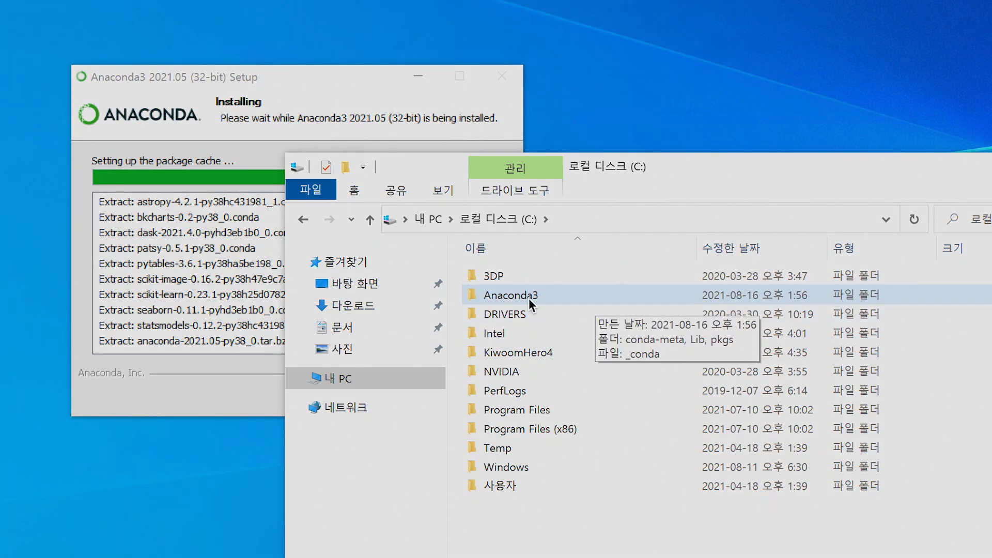
{"action": "mouse_move", "coordinate": [550, 302]}
{"action": "left_mouse_down"}
{"action": "mouse_move", "coordinate": [486, 282]}
{"action": "mouse_move", "coordinate": [483, 309]}
{"action": "left_mouse_up"}
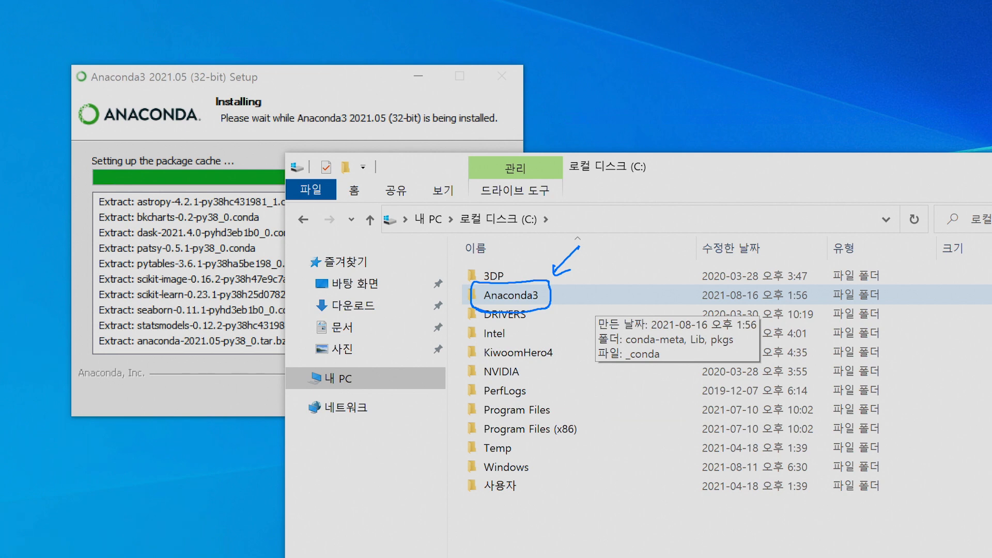
{"action": "key", "text": "Escape"}
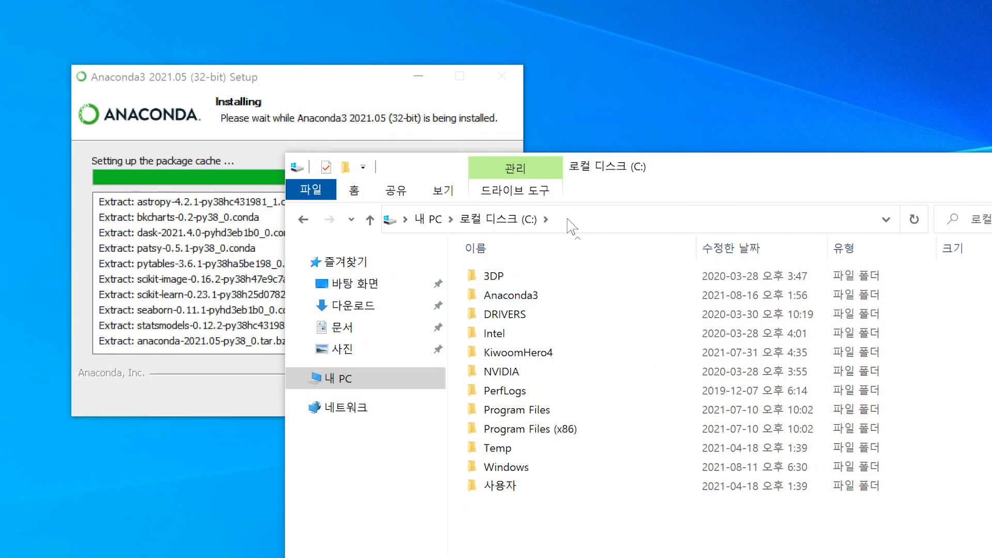
{"action": "double_click", "coordinate": [554, 292]}
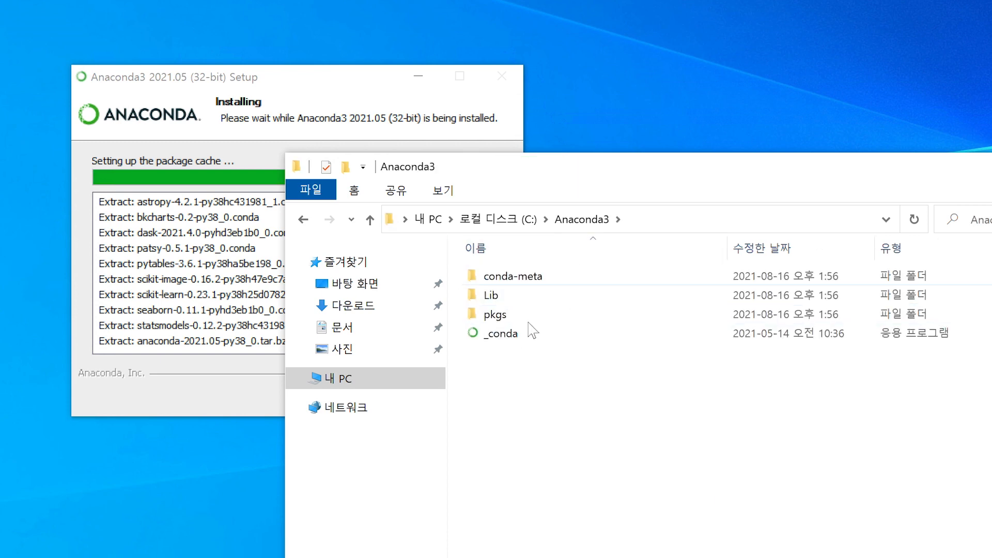
{"action": "left_click", "coordinate": [488, 220]}
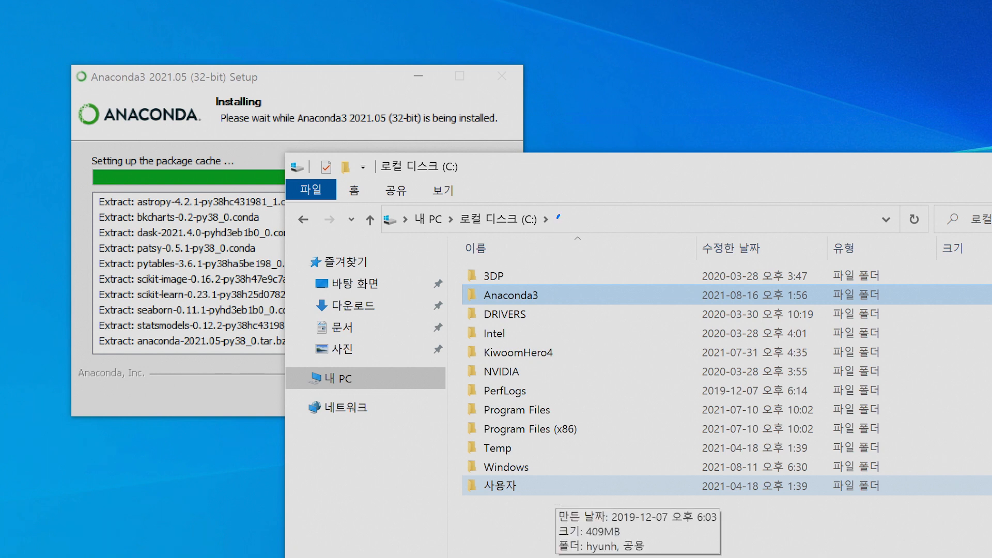
{"action": "left_click_drag", "start_coordinate": [560, 215], "coordinate": [590, 241]}
{"action": "left_click_drag", "start_coordinate": [584, 204], "coordinate": [588, 222]}
{"action": "left_click_drag", "start_coordinate": [599, 219], "coordinate": [609, 220]}
{"action": "left_click_drag", "start_coordinate": [616, 216], "coordinate": [687, 209]}
{"action": "left_click_drag", "start_coordinate": [463, 275], "coordinate": [474, 503]}
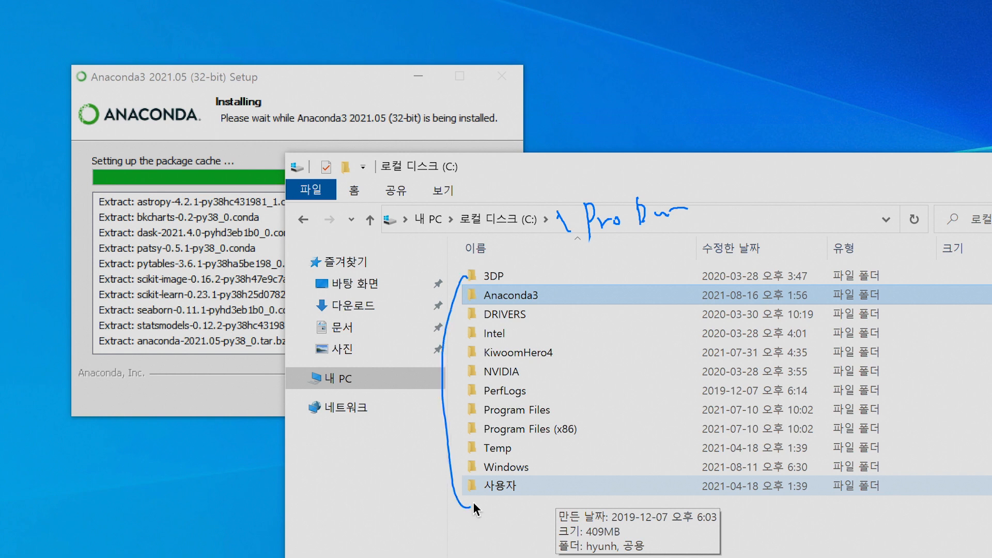
{"action": "left_click_drag", "start_coordinate": [572, 275], "coordinate": [580, 483]}
{"action": "left_click_drag", "start_coordinate": [628, 350], "coordinate": [641, 361]}
{"action": "left_click", "coordinate": [641, 366]}
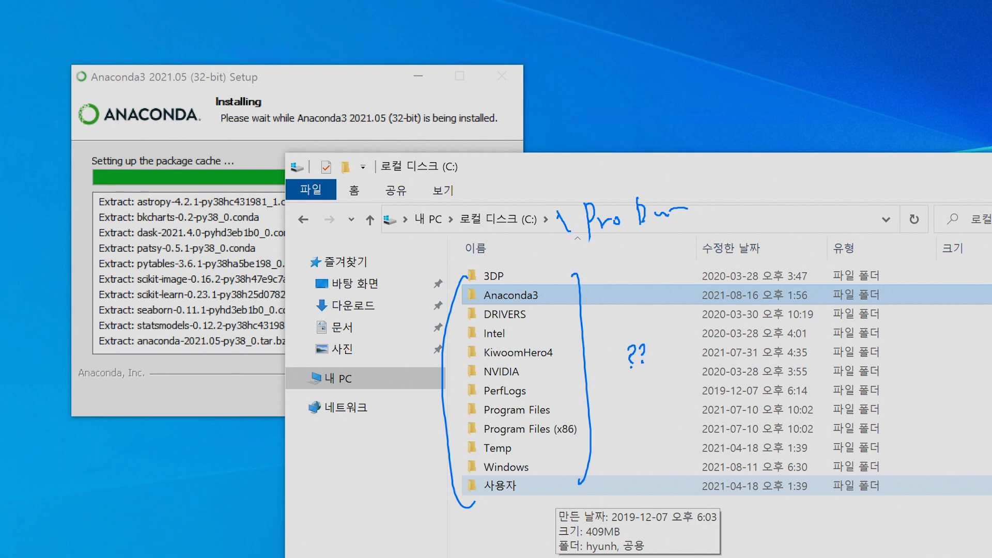
{"action": "key", "text": "Escape"}
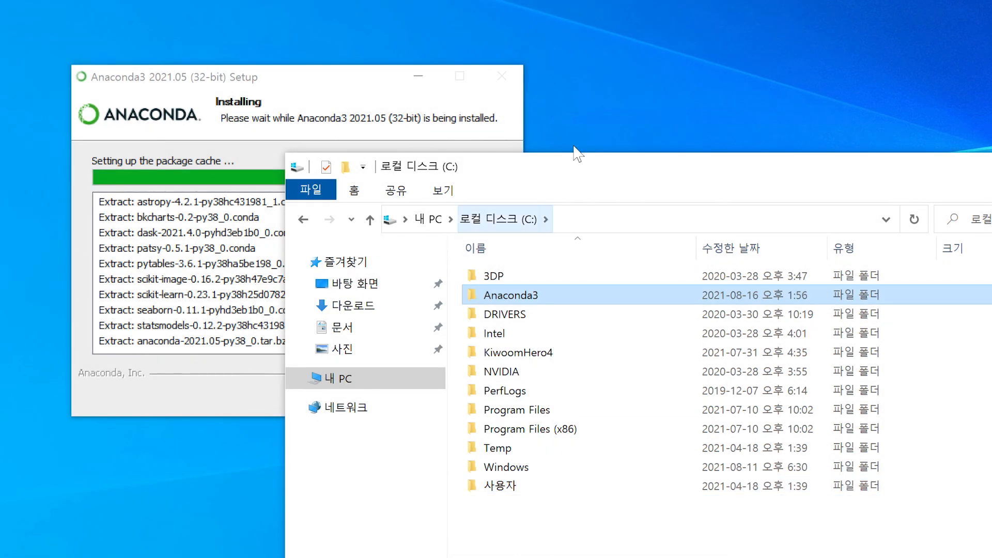
Close the File Explorer window and finish the Anaconda3 setup, keeping the Tutorial and Getting Started options enabled
{"action": "left_click_drag", "start_coordinate": [578, 172], "coordinate": [615, 212]}
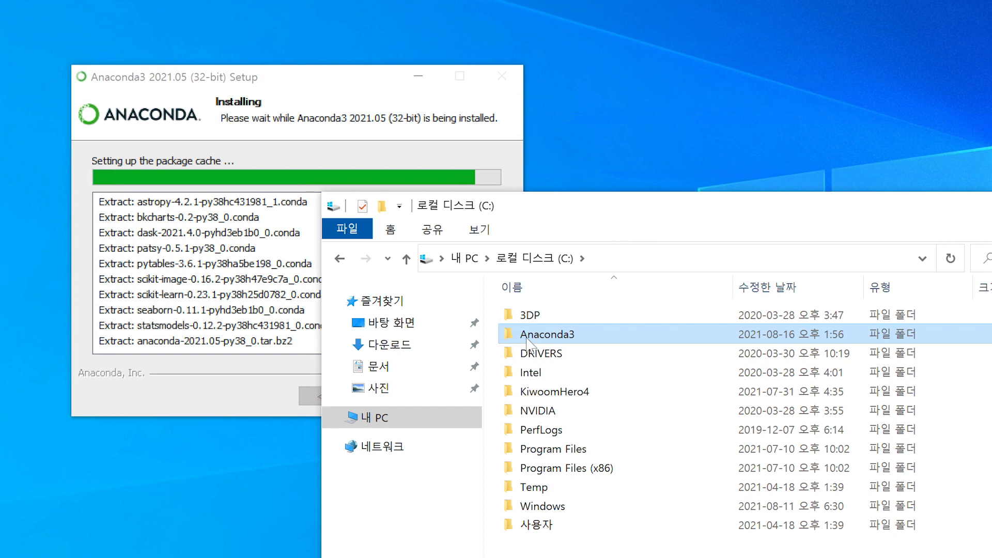
{"action": "key", "text": "alt+F4"}
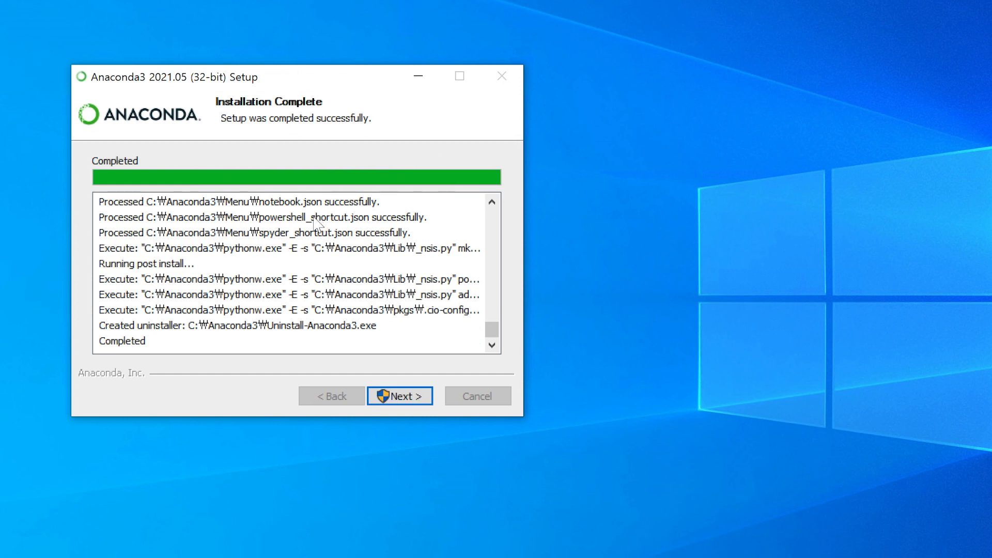
{"action": "left_click", "coordinate": [411, 399]}
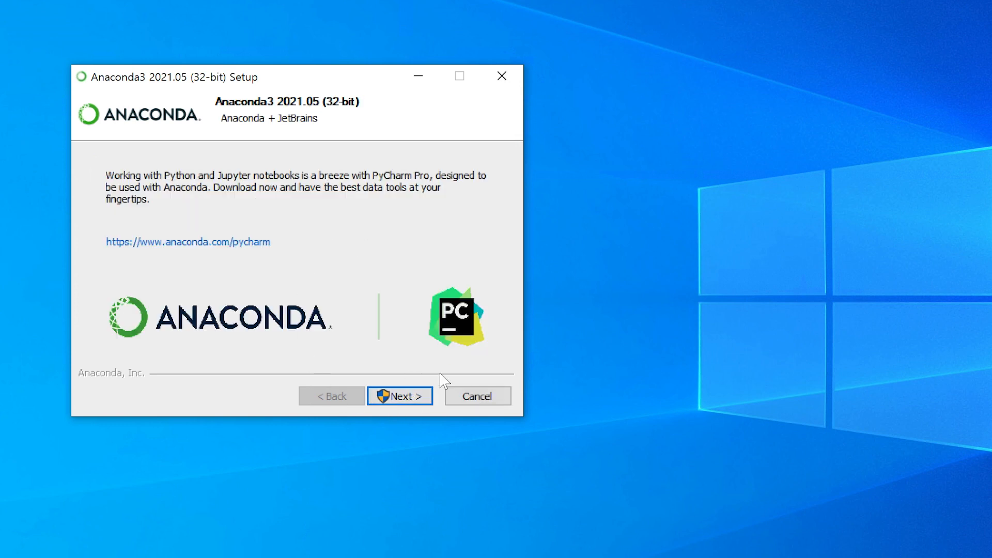
{"action": "left_click", "coordinate": [413, 398]}
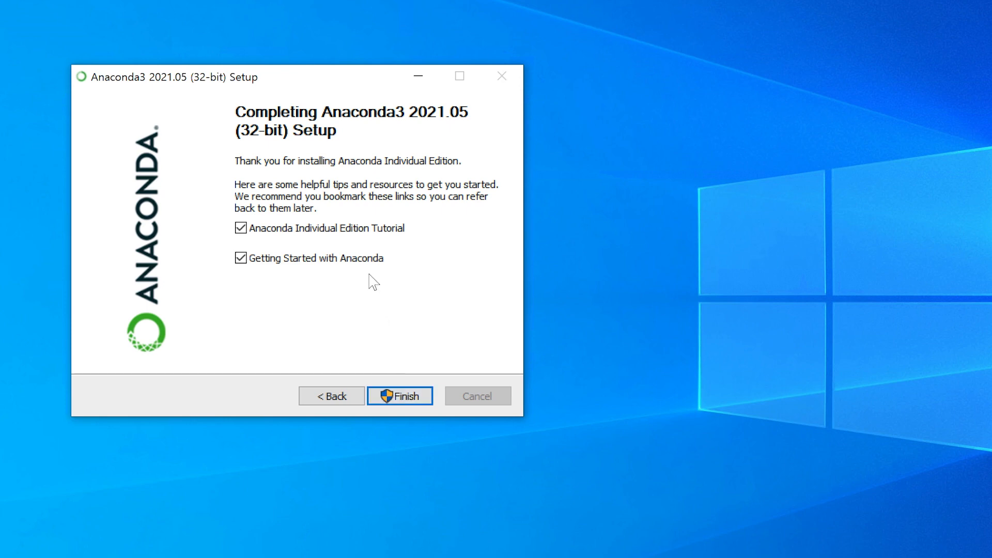
{"action": "left_click", "coordinate": [425, 398]}
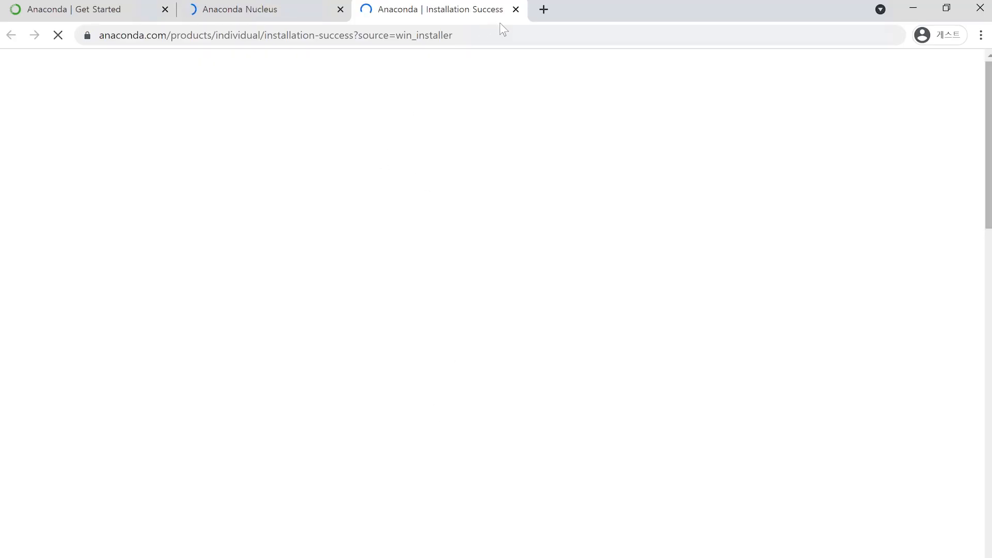
Close the Installation Success and Anaconda Nucleus pages in the browser and minimize its window
{"action": "left_click", "coordinate": [516, 9]}
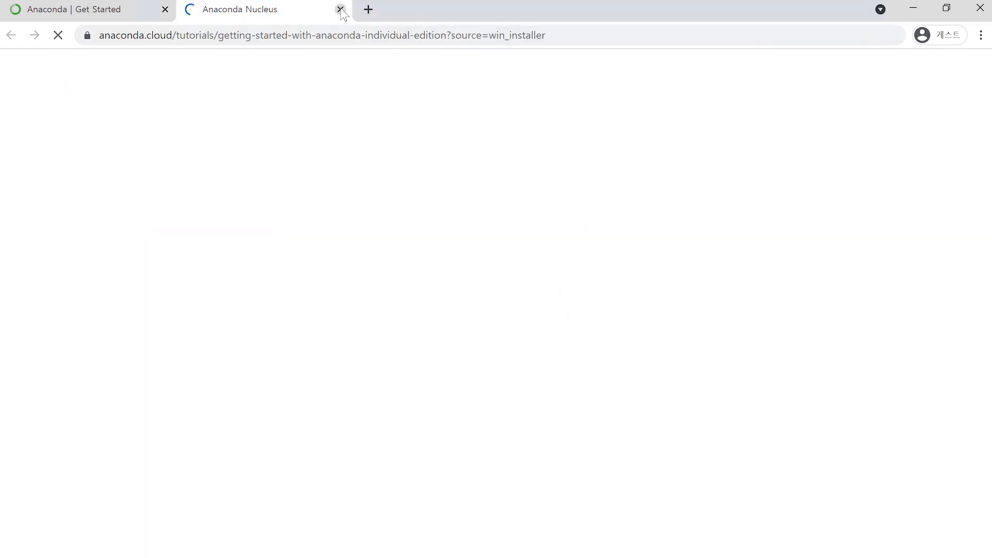
{"action": "left_click", "coordinate": [340, 9]}
{"action": "left_click", "coordinate": [910, 11]}
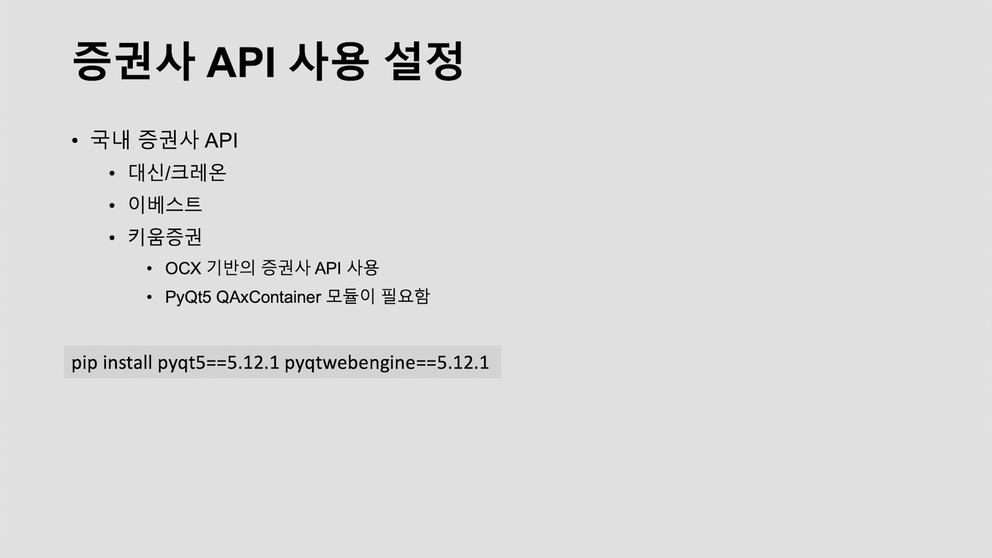
{"action": "left_click_drag", "start_coordinate": [98, 160], "coordinate": [94, 303]}
{"action": "mouse_move", "coordinate": [229, 152]}
{"action": "left_mouse_down"}
{"action": "mouse_move", "coordinate": [204, 151]}
{"action": "mouse_move", "coordinate": [233, 157]}
{"action": "left_mouse_up"}
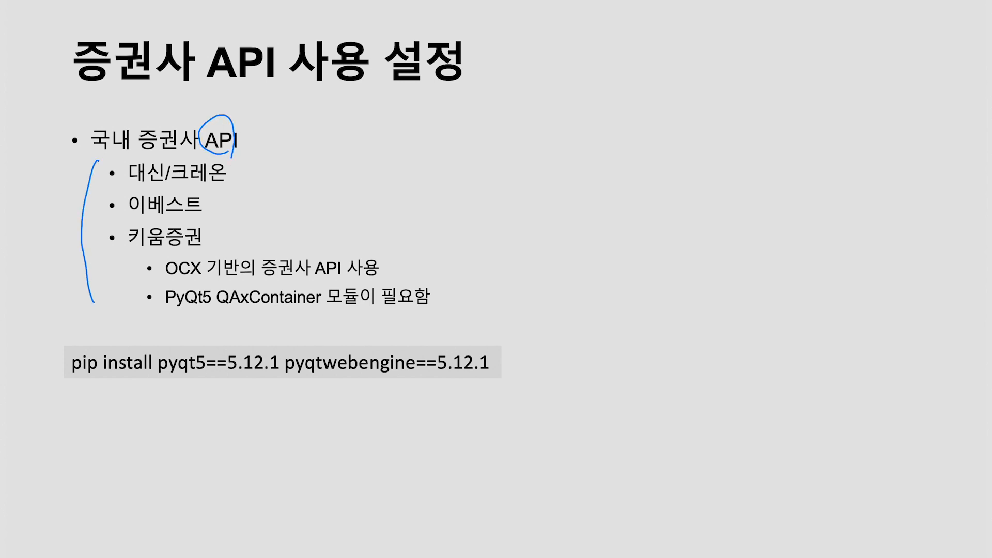
{"action": "mouse_move", "coordinate": [132, 188]}
{"action": "left_mouse_down"}
{"action": "mouse_move", "coordinate": [189, 194]}
{"action": "mouse_move", "coordinate": [143, 213]}
{"action": "mouse_move", "coordinate": [185, 212]}
{"action": "left_mouse_up"}
{"action": "left_click_drag", "start_coordinate": [137, 244], "coordinate": [189, 245]}
{"action": "left_click_drag", "start_coordinate": [237, 172], "coordinate": [236, 236]}
{"action": "mouse_move", "coordinate": [207, 184]}
{"action": "left_mouse_down"}
{"action": "mouse_move", "coordinate": [182, 184]}
{"action": "mouse_move", "coordinate": [214, 196]}
{"action": "left_mouse_up"}
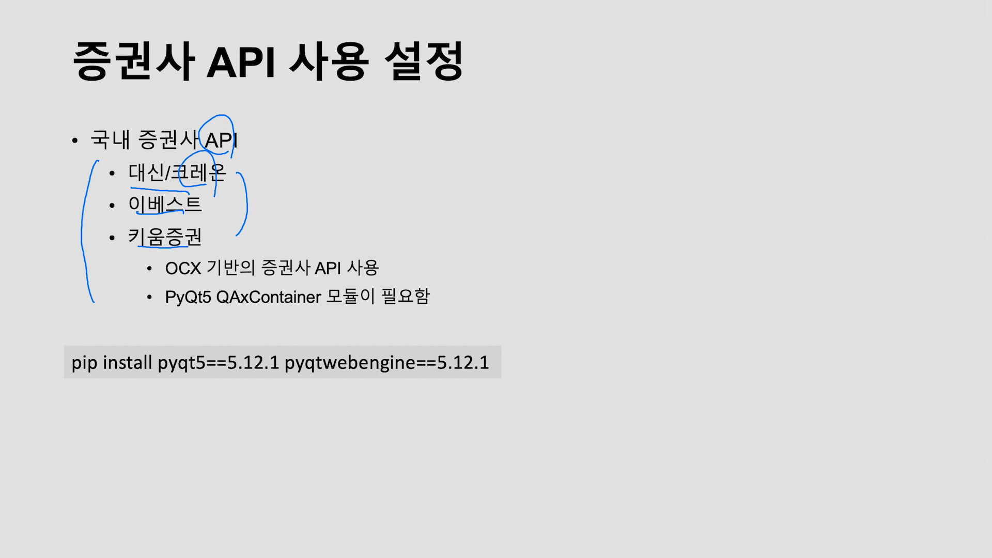
{"action": "mouse_move", "coordinate": [256, 137]}
{"action": "left_mouse_down"}
{"action": "mouse_move", "coordinate": [270, 133]}
{"action": "mouse_move", "coordinate": [265, 148]}
{"action": "left_mouse_up"}
{"action": "left_click_drag", "start_coordinate": [176, 316], "coordinate": [325, 318]}
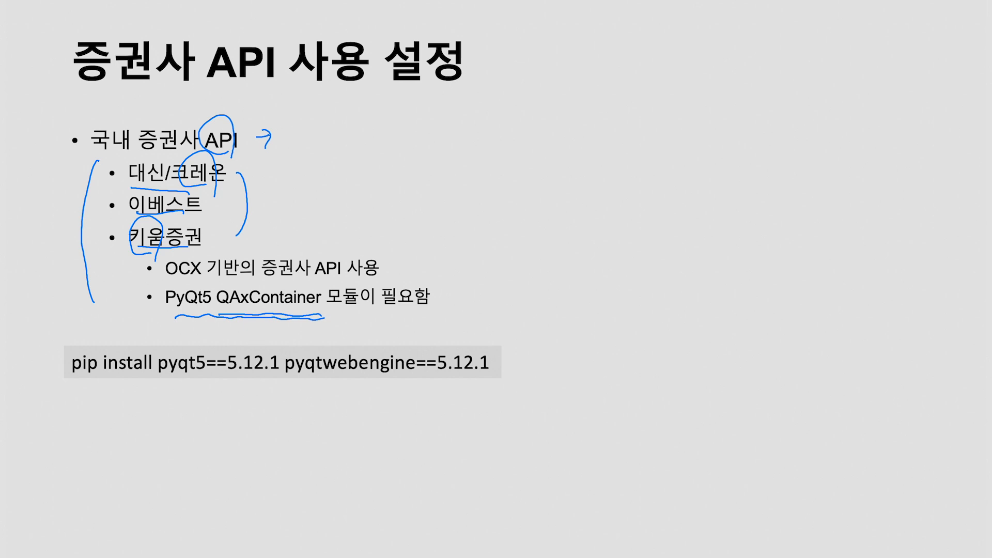
{"action": "mouse_move", "coordinate": [503, 175]}
{"action": "left_mouse_down"}
{"action": "mouse_move", "coordinate": [509, 195]}
{"action": "mouse_move", "coordinate": [611, 178]}
{"action": "mouse_move", "coordinate": [594, 193]}
{"action": "mouse_move", "coordinate": [532, 158]}
{"action": "mouse_move", "coordinate": [488, 212]}
{"action": "left_mouse_up"}
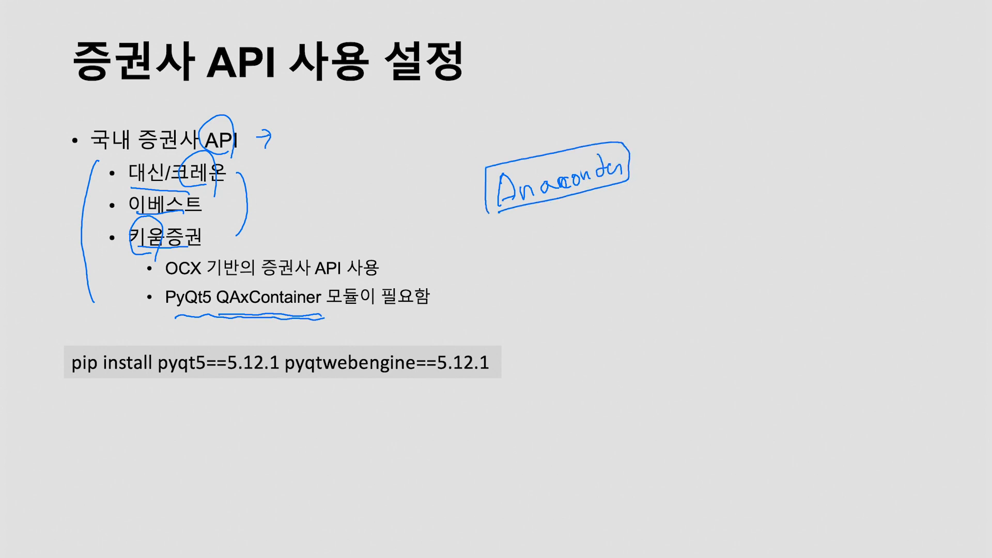
{"action": "mouse_move", "coordinate": [678, 135]}
{"action": "left_mouse_down"}
{"action": "mouse_move", "coordinate": [688, 150]}
{"action": "mouse_move", "coordinate": [704, 140]}
{"action": "mouse_move", "coordinate": [724, 148]}
{"action": "mouse_move", "coordinate": [787, 107]}
{"action": "mouse_move", "coordinate": [797, 111]}
{"action": "mouse_move", "coordinate": [683, 106]}
{"action": "mouse_move", "coordinate": [712, 81]}
{"action": "mouse_move", "coordinate": [743, 90]}
{"action": "mouse_move", "coordinate": [832, 61]}
{"action": "mouse_move", "coordinate": [824, 80]}
{"action": "mouse_move", "coordinate": [835, 103]}
{"action": "left_mouse_up"}
{"action": "left_click_drag", "start_coordinate": [827, 94], "coordinate": [824, 120]}
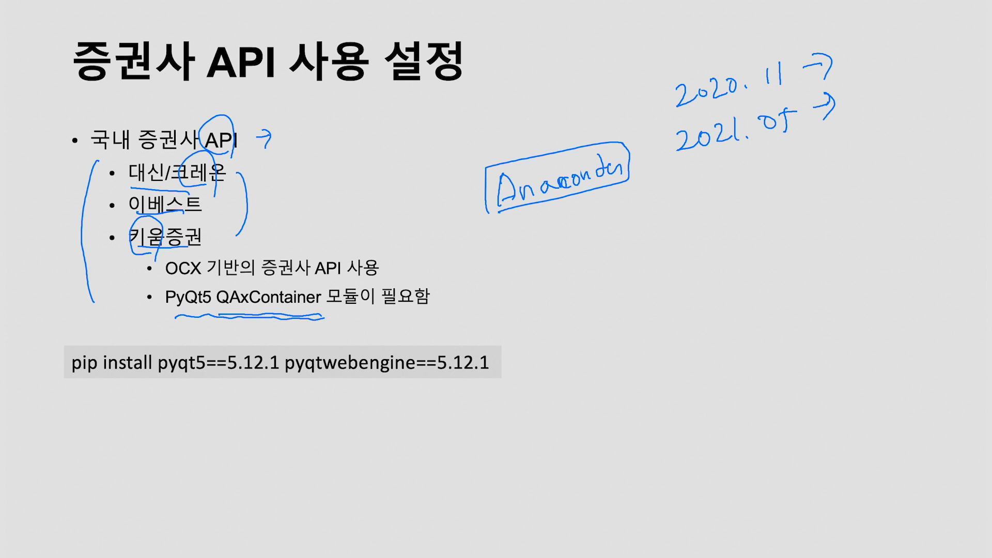
{"action": "left_click_drag", "start_coordinate": [324, 318], "coordinate": [373, 310]}
{"action": "mouse_move", "coordinate": [450, 282]}
{"action": "left_mouse_down"}
{"action": "mouse_move", "coordinate": [445, 305]}
{"action": "mouse_move", "coordinate": [459, 304]}
{"action": "left_mouse_up"}
{"action": "left_click_drag", "start_coordinate": [453, 288], "coordinate": [470, 302]}
{"action": "left_click_drag", "start_coordinate": [86, 155], "coordinate": [89, 335]}
{"action": "mouse_move", "coordinate": [235, 100]}
{"action": "left_mouse_down"}
{"action": "mouse_move", "coordinate": [282, 49]}
{"action": "mouse_move", "coordinate": [199, 46]}
{"action": "mouse_move", "coordinate": [228, 101]}
{"action": "mouse_move", "coordinate": [258, 26]}
{"action": "left_mouse_up"}
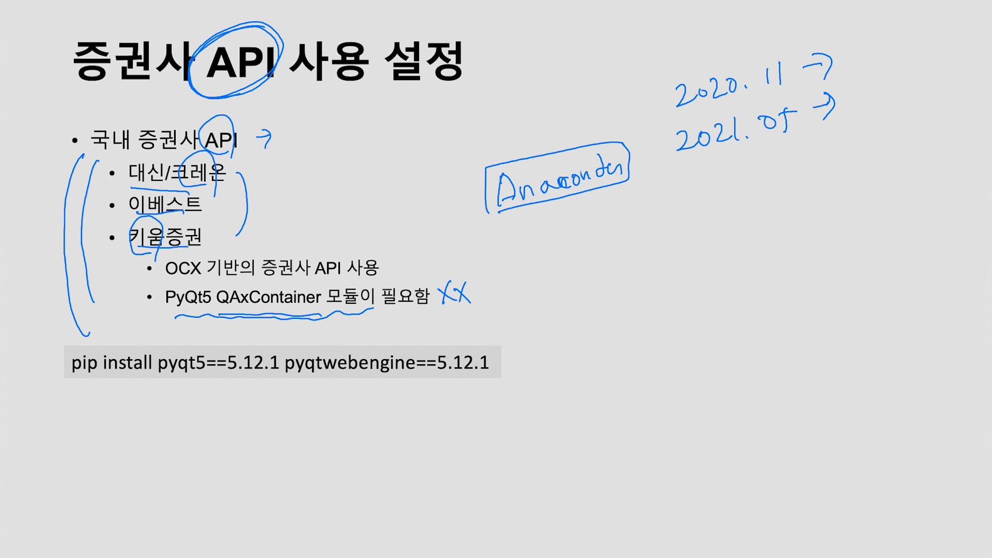
{"action": "left_click_drag", "start_coordinate": [77, 391], "coordinate": [306, 385]}
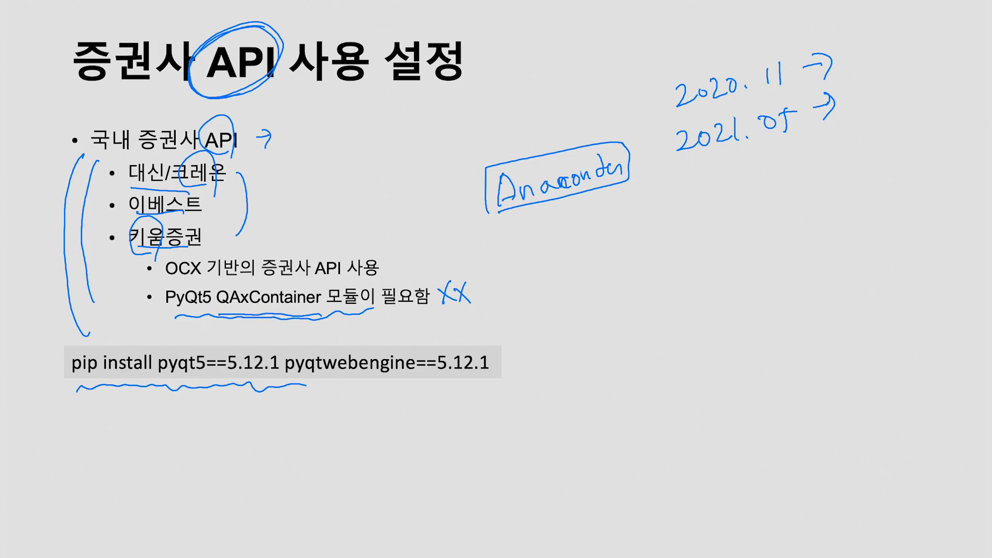
Exit the slide show and copy the command "pip install pyqt5==5.12.1 pyqtwebengine==5.12.1" from slide 5
{"action": "key", "text": "e"}
{"action": "key", "text": "Escape"}
{"action": "left_click", "coordinate": [279, 326]}
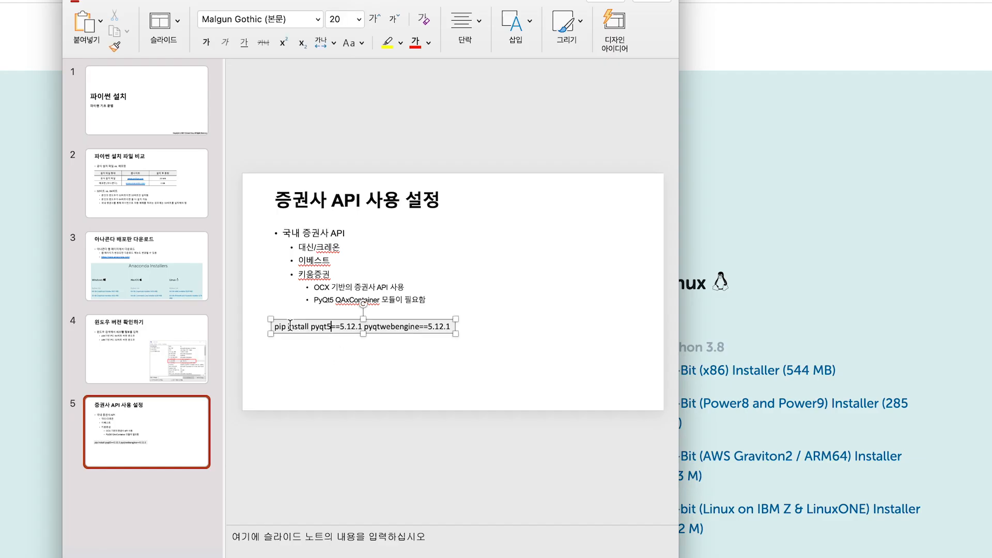
{"action": "left_click_drag", "start_coordinate": [273, 327], "coordinate": [525, 327]}
{"action": "key", "text": "ctrl+c"}
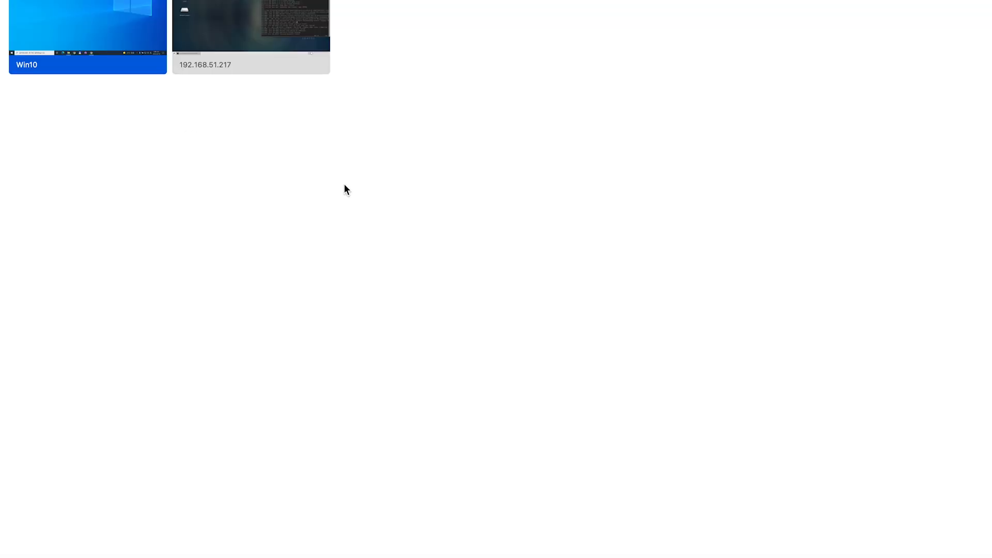
Open Anaconda Prompt (Anaconda3) on the Win10 remote desktop and run "pip install pyqt5==5.12.1 pyqtwebengine==5.12.1"
{"action": "double_click", "coordinate": [138, 18]}
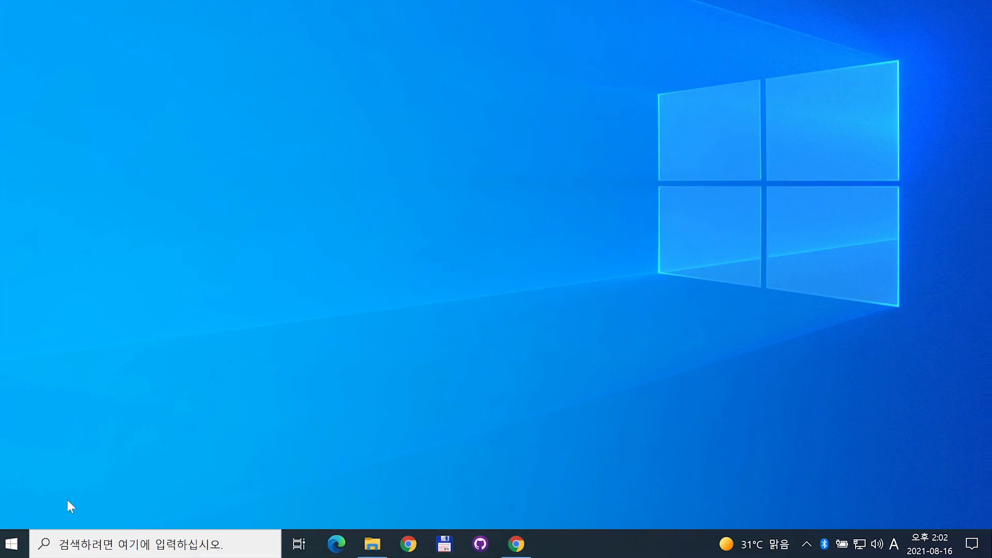
{"action": "left_click", "coordinate": [16, 543]}
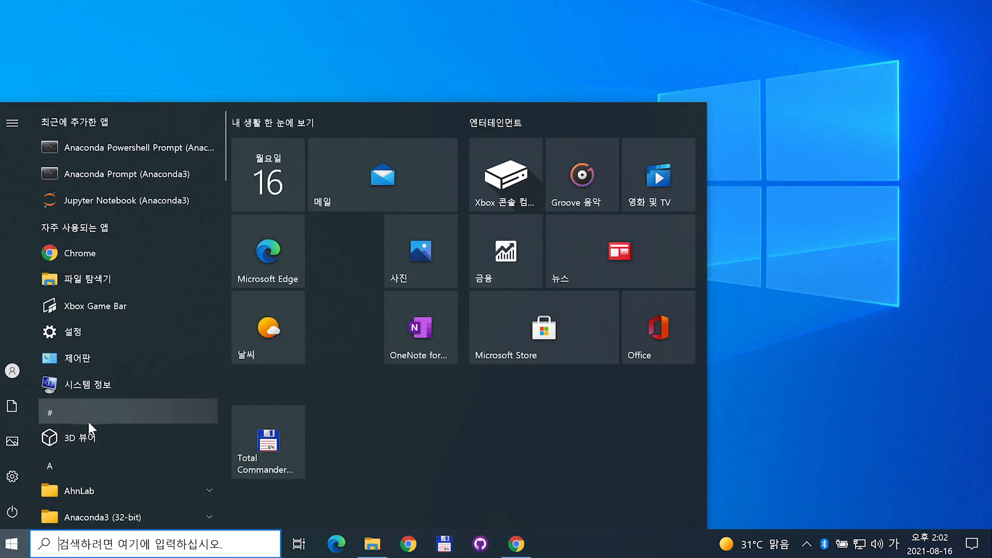
{"action": "scroll", "coordinate": [96, 414], "scroll_direction": "down", "scroll_amount": 3}
{"action": "scroll", "coordinate": [102, 410], "scroll_direction": "down", "scroll_amount": 2}
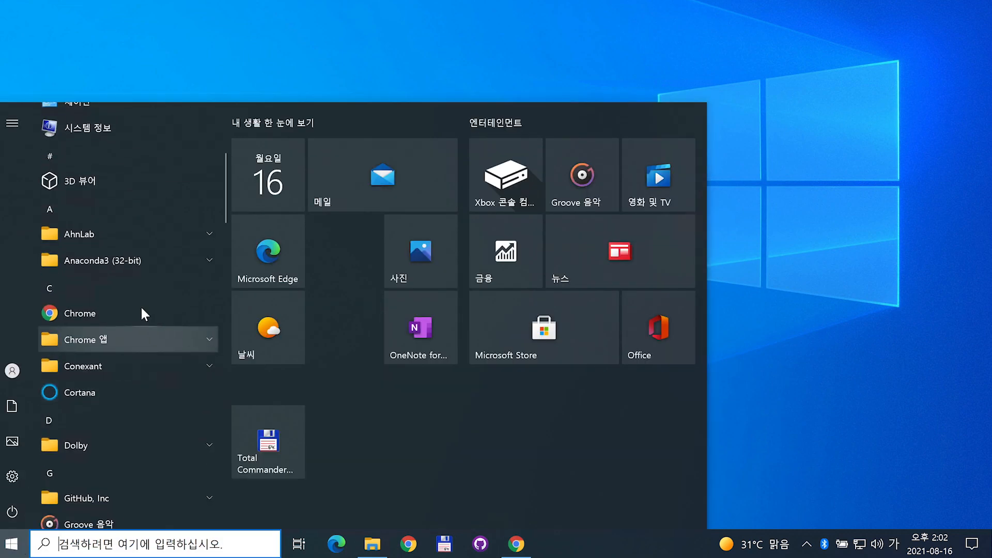
{"action": "left_click", "coordinate": [178, 260]}
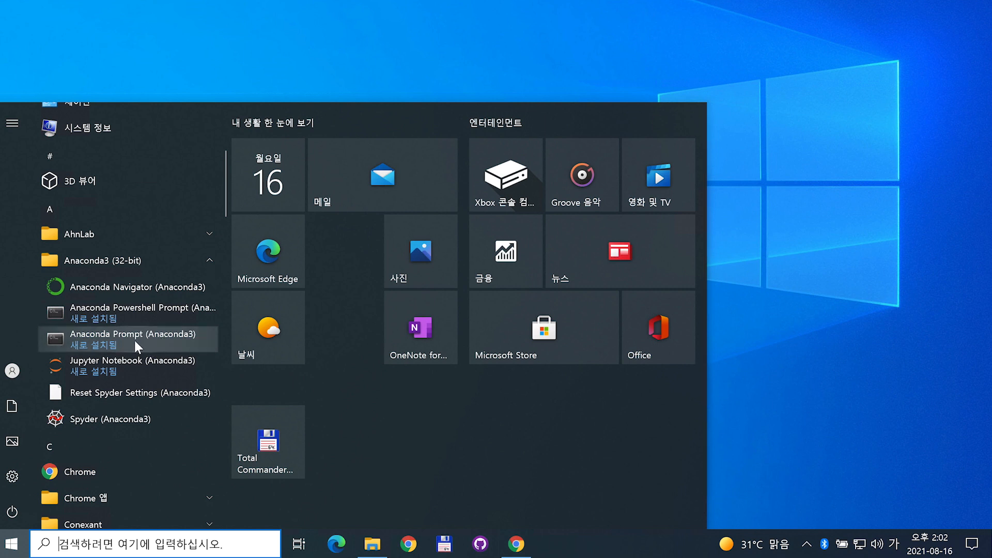
{"action": "left_click", "coordinate": [147, 338]}
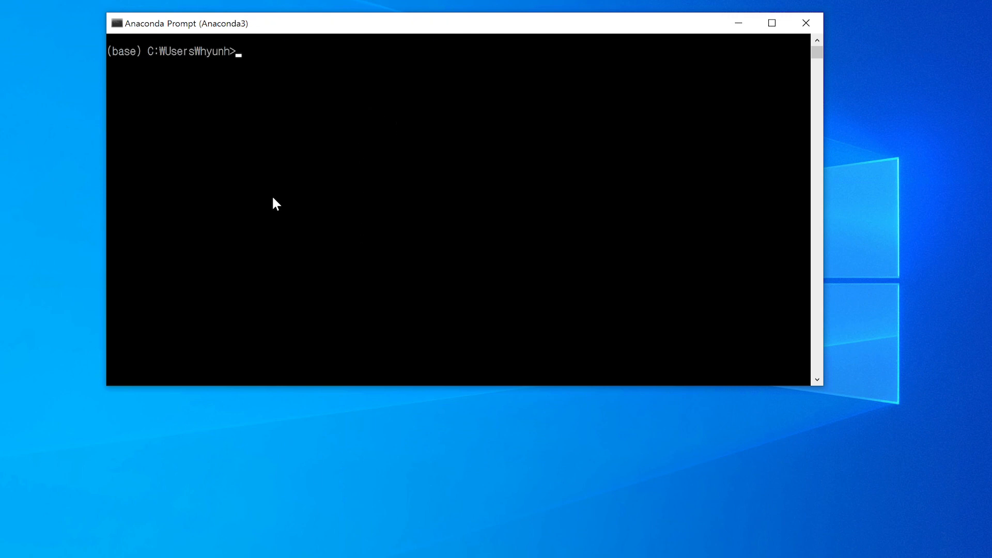
{"action": "key", "text": "ctrl+v"}
{"action": "key", "text": "Return"}
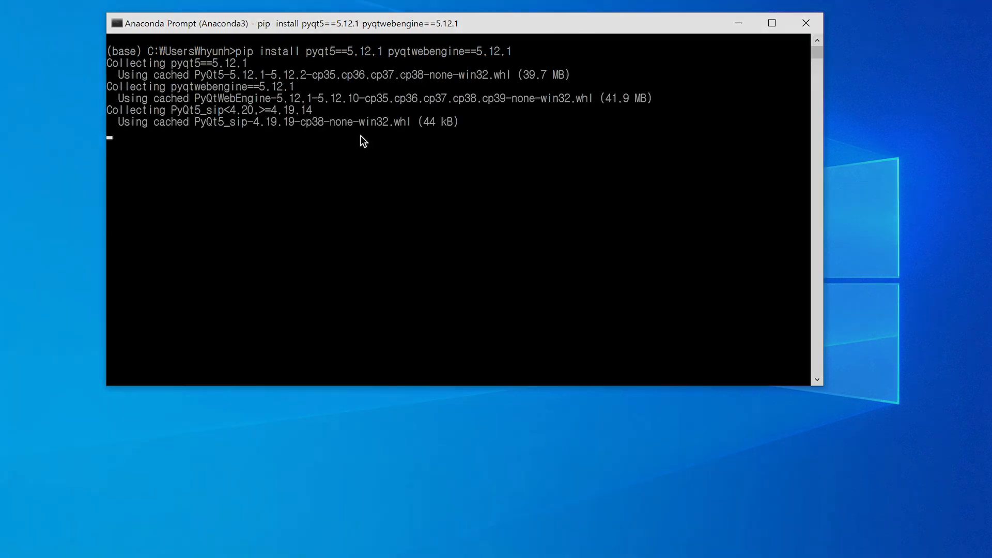
{"action": "left_click_drag", "start_coordinate": [233, 63], "coordinate": [525, 61]}
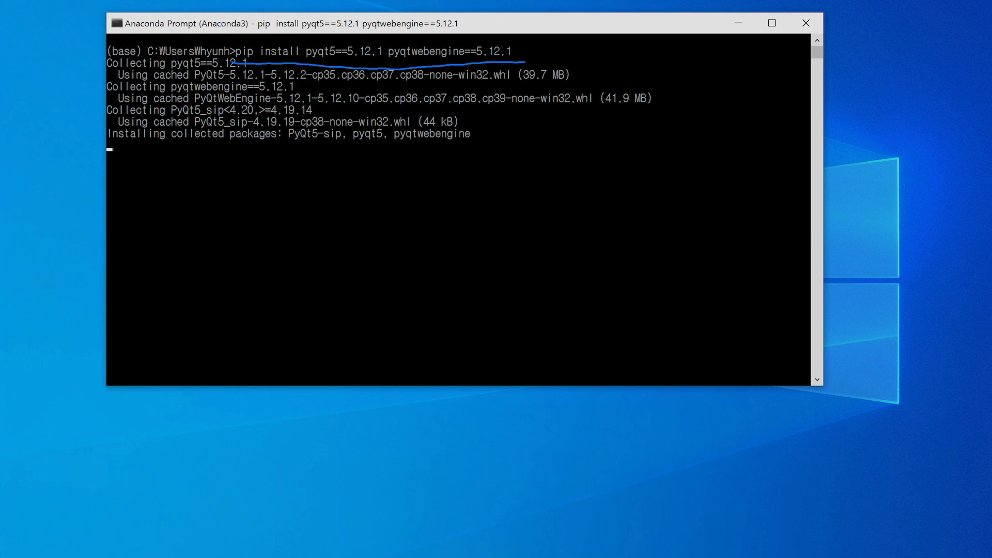
{"action": "key", "text": "Escape"}
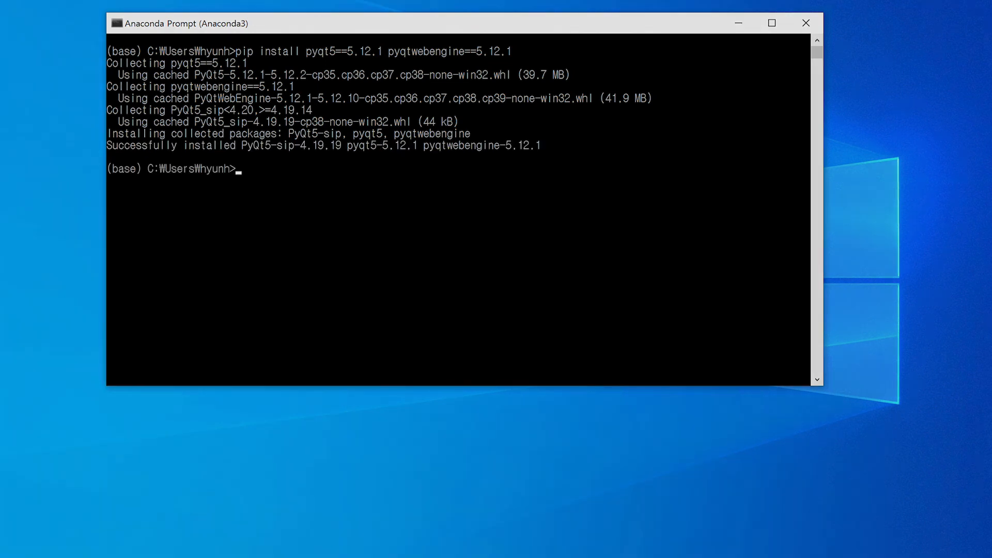
{"action": "mouse_move", "coordinate": [432, 220]}
{"action": "left_mouse_down"}
{"action": "mouse_move", "coordinate": [442, 302]}
{"action": "mouse_move", "coordinate": [432, 220]}
{"action": "left_mouse_up"}
{"action": "mouse_move", "coordinate": [525, 220]}
{"action": "left_mouse_down"}
{"action": "mouse_move", "coordinate": [458, 246]}
{"action": "mouse_move", "coordinate": [474, 241]}
{"action": "left_mouse_up"}
{"action": "left_click_drag", "start_coordinate": [541, 203], "coordinate": [542, 222]}
{"action": "mouse_move", "coordinate": [549, 213]}
{"action": "left_mouse_down"}
{"action": "mouse_move", "coordinate": [550, 227]}
{"action": "mouse_move", "coordinate": [595, 210]}
{"action": "mouse_move", "coordinate": [605, 227]}
{"action": "left_mouse_up"}
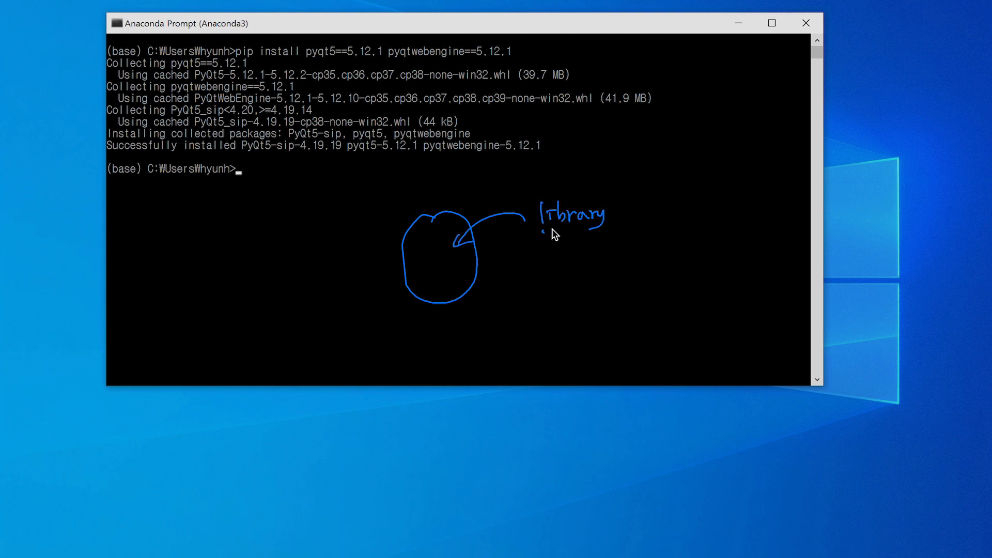
{"action": "left_click_drag", "start_coordinate": [543, 232], "coordinate": [614, 229]}
{"action": "key", "text": "Escape"}
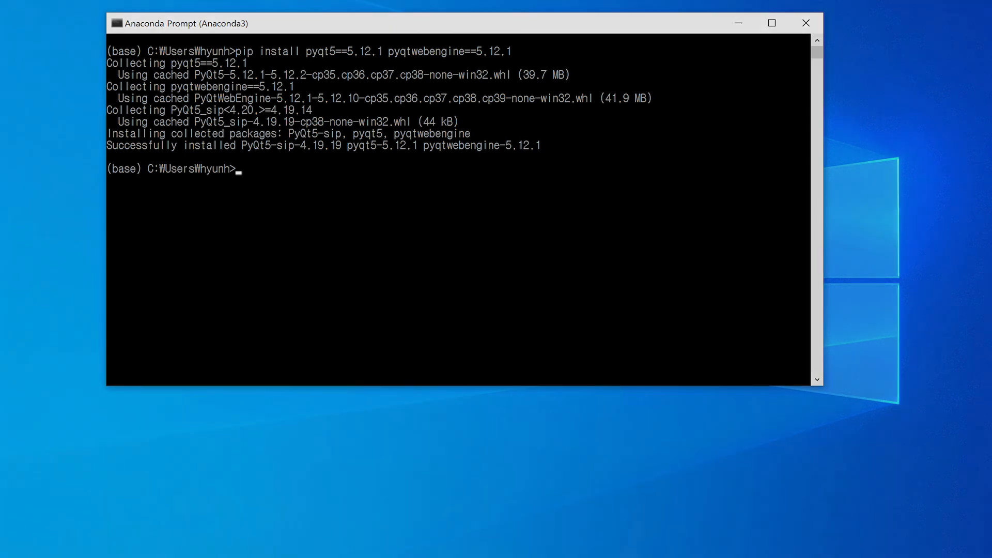
{"action": "left_click_drag", "start_coordinate": [407, 1], "coordinate": [335, 209]}
{"action": "mouse_move", "coordinate": [321, 2]}
{"action": "left_mouse_down"}
{"action": "mouse_move", "coordinate": [366, 101]}
{"action": "mouse_move", "coordinate": [477, 222]}
{"action": "left_mouse_up"}
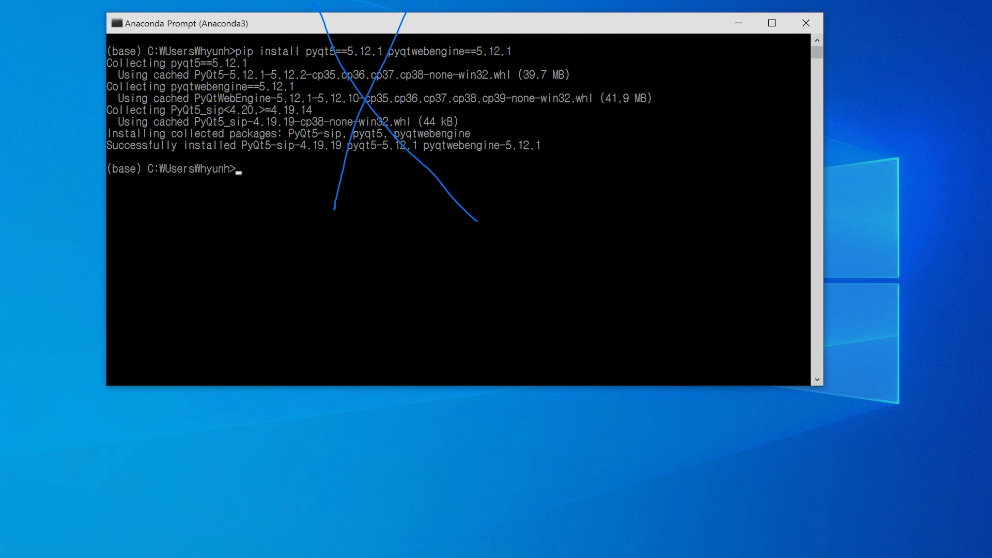
{"action": "key", "text": "Escape"}
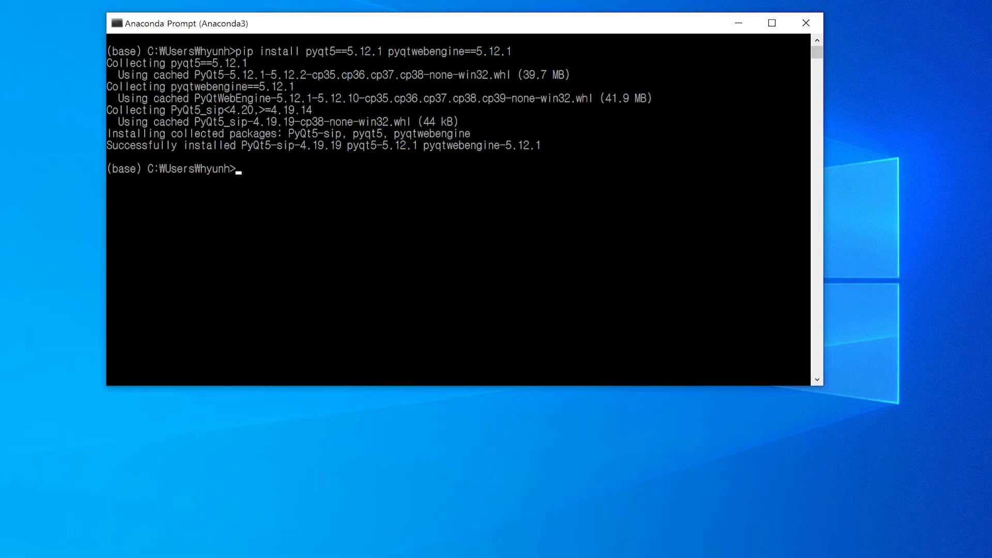